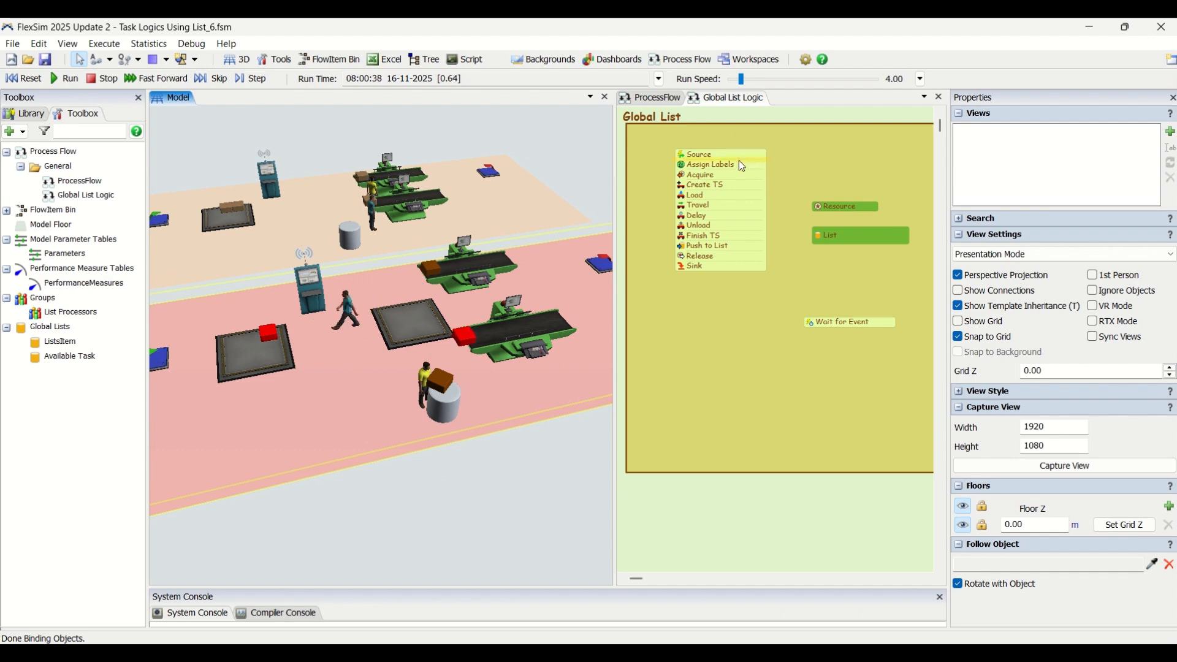
Step: Examine the finished model's operators and processors while the simulation runs
{"action": "left_click", "coordinate": [425, 382]}
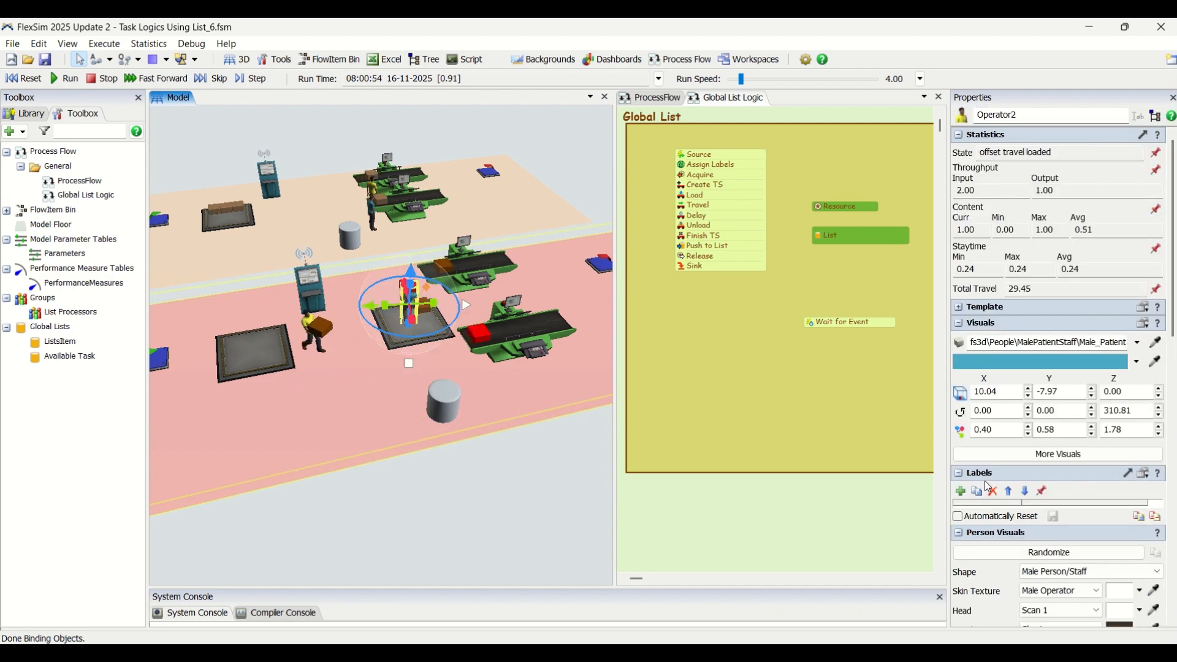
{"action": "left_click", "coordinate": [485, 488]}
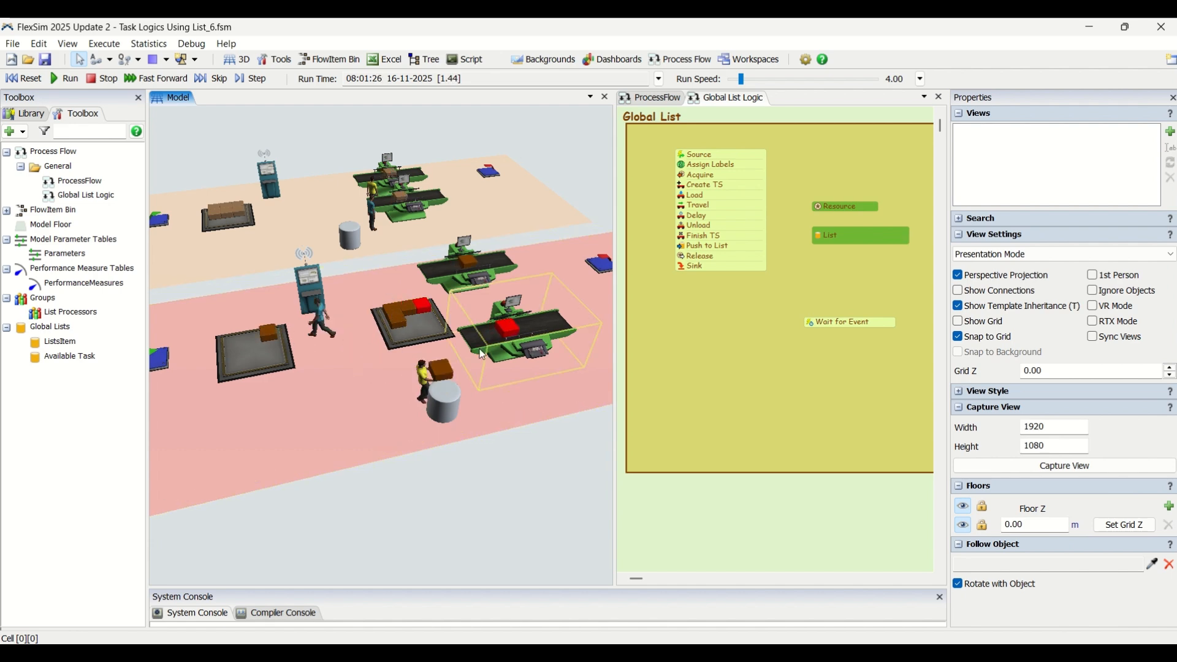
{"action": "scroll", "coordinate": [481, 358], "scroll_direction": "up", "scroll_amount": 5}
{"action": "right_click_drag", "start_coordinate": [525, 499], "coordinate": [529, 491]}
{"action": "scroll", "coordinate": [469, 313], "scroll_direction": "down", "scroll_amount": 2}
{"action": "scroll", "coordinate": [473, 343], "scroll_direction": "down", "scroll_amount": 2}
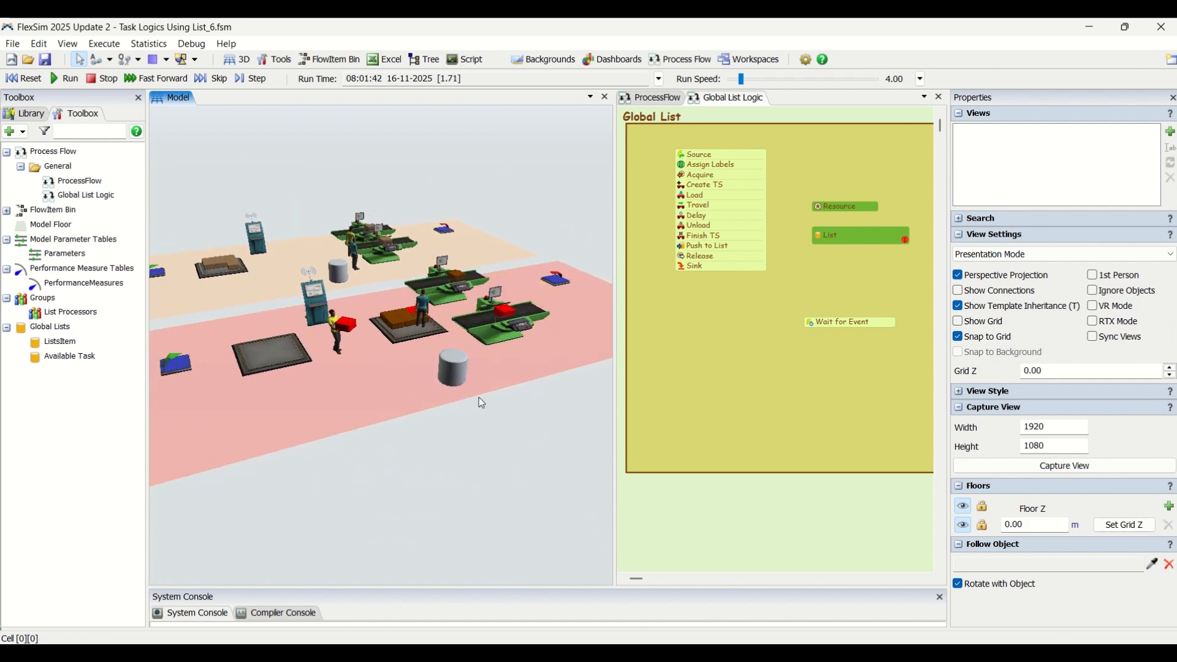
{"action": "scroll", "coordinate": [496, 412], "scroll_direction": "up", "scroll_amount": 2}
{"action": "right_click_drag", "start_coordinate": [503, 418], "coordinate": [506, 431]}
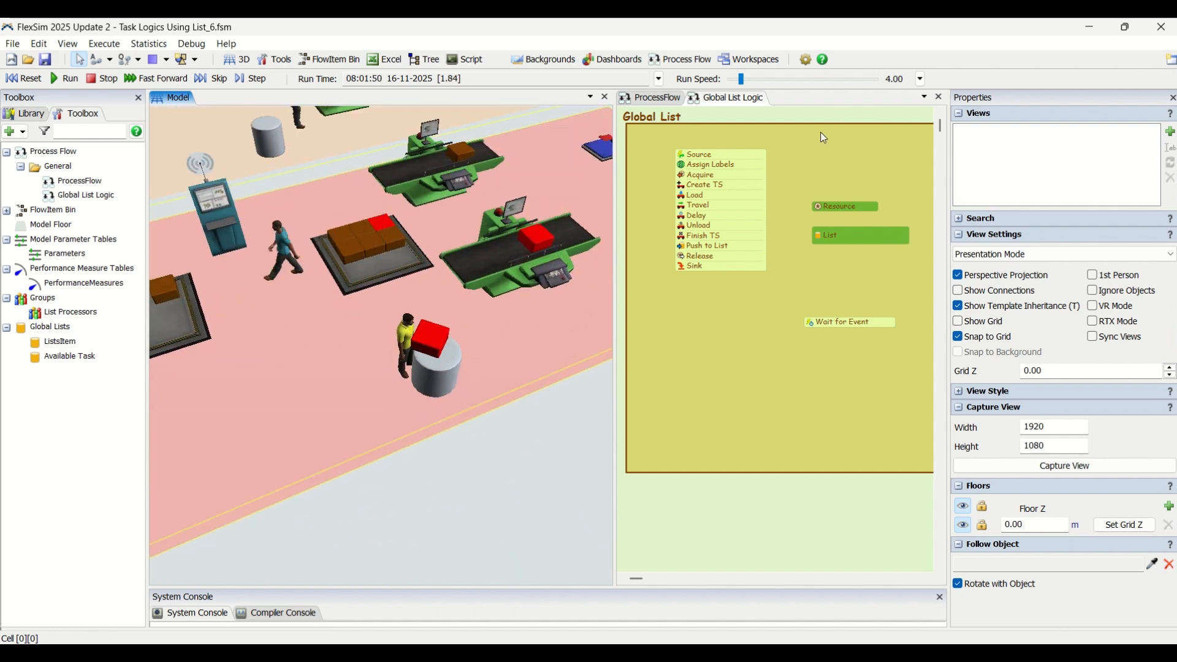
{"action": "scroll", "coordinate": [501, 422], "scroll_direction": "down", "scroll_amount": 1}
{"action": "scroll", "coordinate": [501, 425], "scroll_direction": "down", "scroll_amount": 2}
{"action": "mouse_move", "coordinate": [509, 448]}
{"action": "right_mouse_down"}
{"action": "mouse_move", "coordinate": [522, 436]}
{"action": "mouse_move", "coordinate": [488, 437]}
{"action": "mouse_move", "coordinate": [520, 439]}
{"action": "right_mouse_up"}
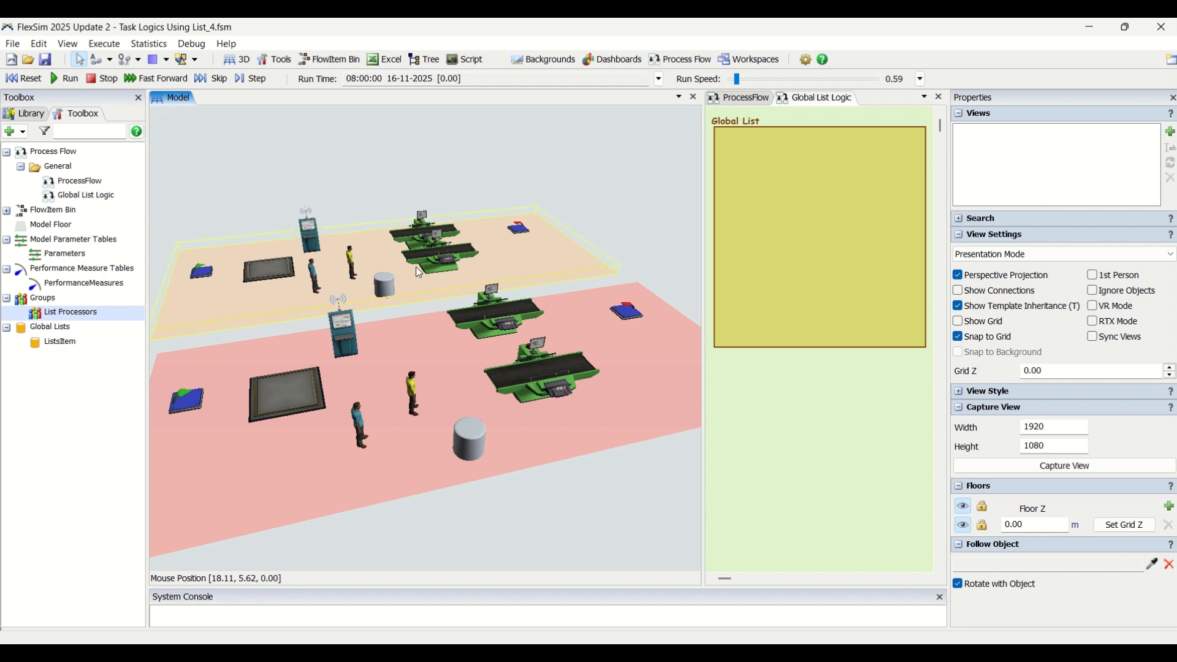
Step: Inspect the starting model's list logic plane, operator and processor, and run the simulation
{"action": "scroll", "coordinate": [541, 167], "scroll_direction": "down", "scroll_amount": 5}
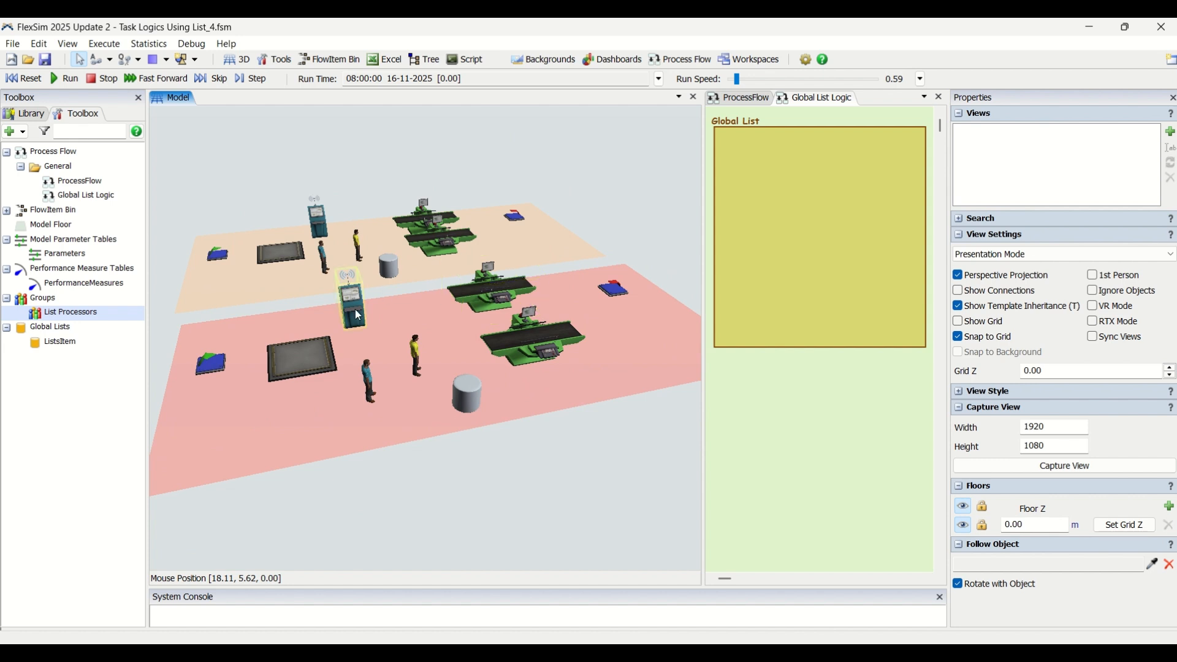
{"action": "left_click", "coordinate": [416, 344]}
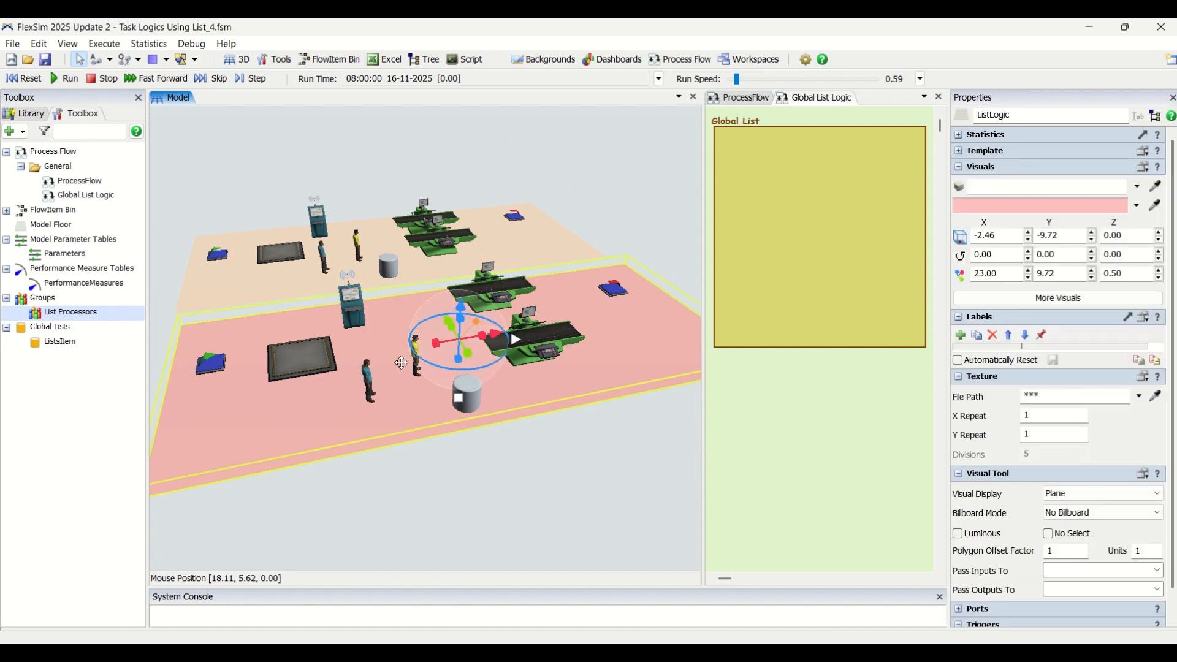
{"action": "left_click", "coordinate": [370, 382]}
{"action": "left_click", "coordinate": [492, 449]}
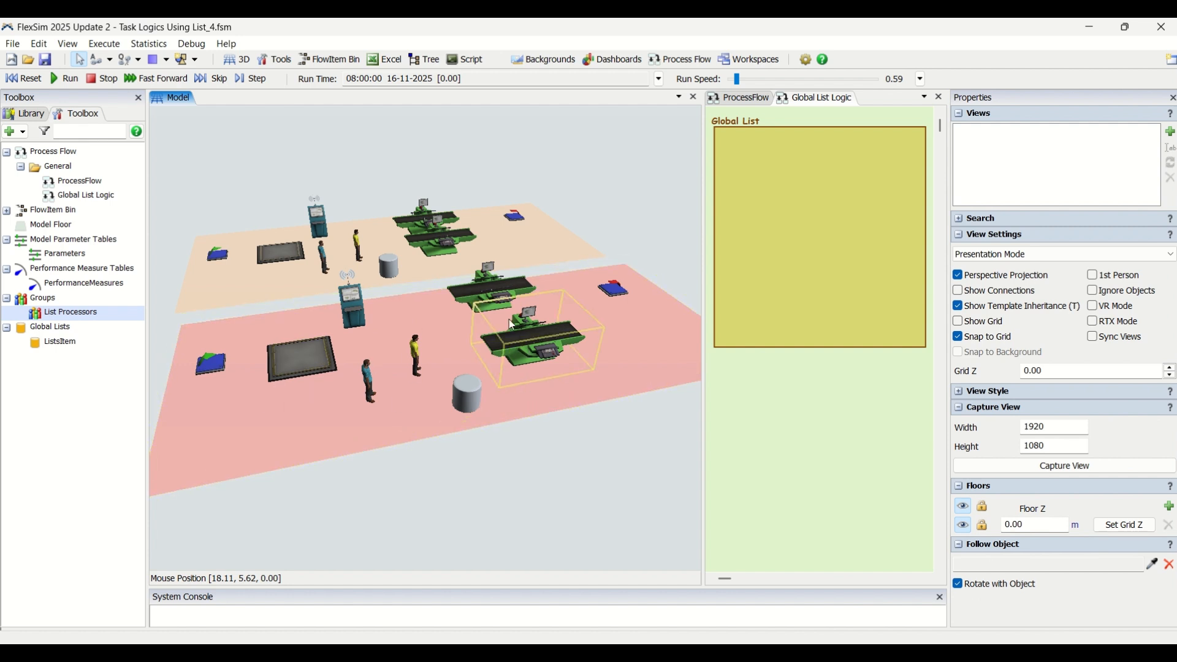
{"action": "left_click", "coordinate": [61, 82]}
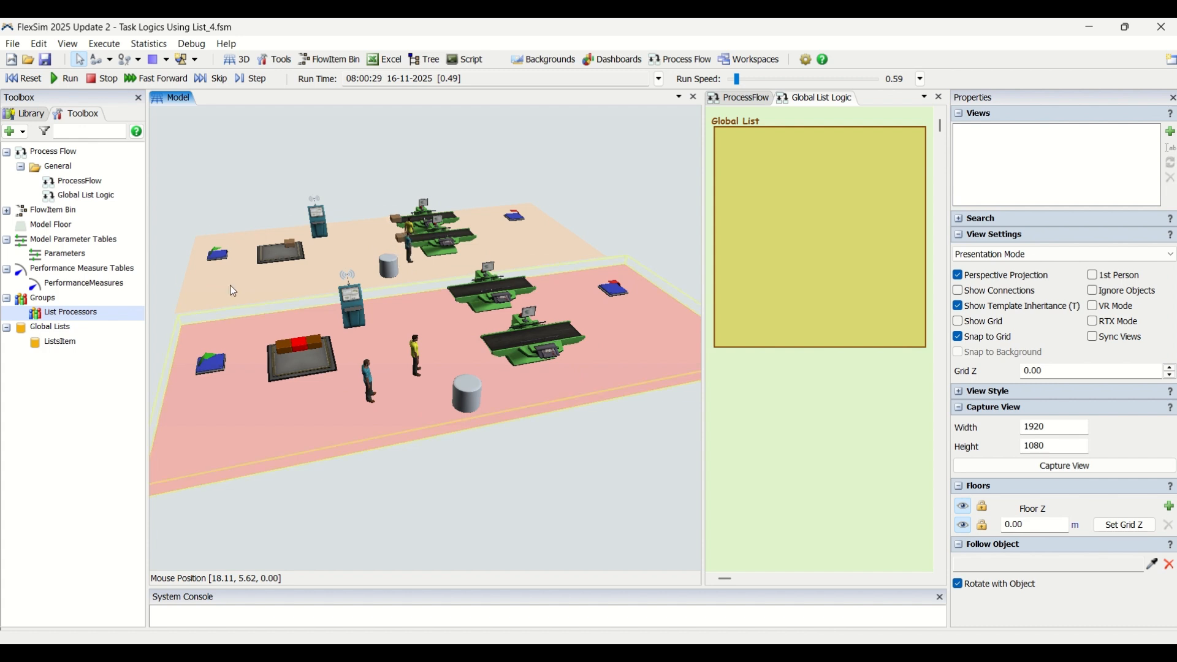
{"action": "left_click", "coordinate": [20, 132]}
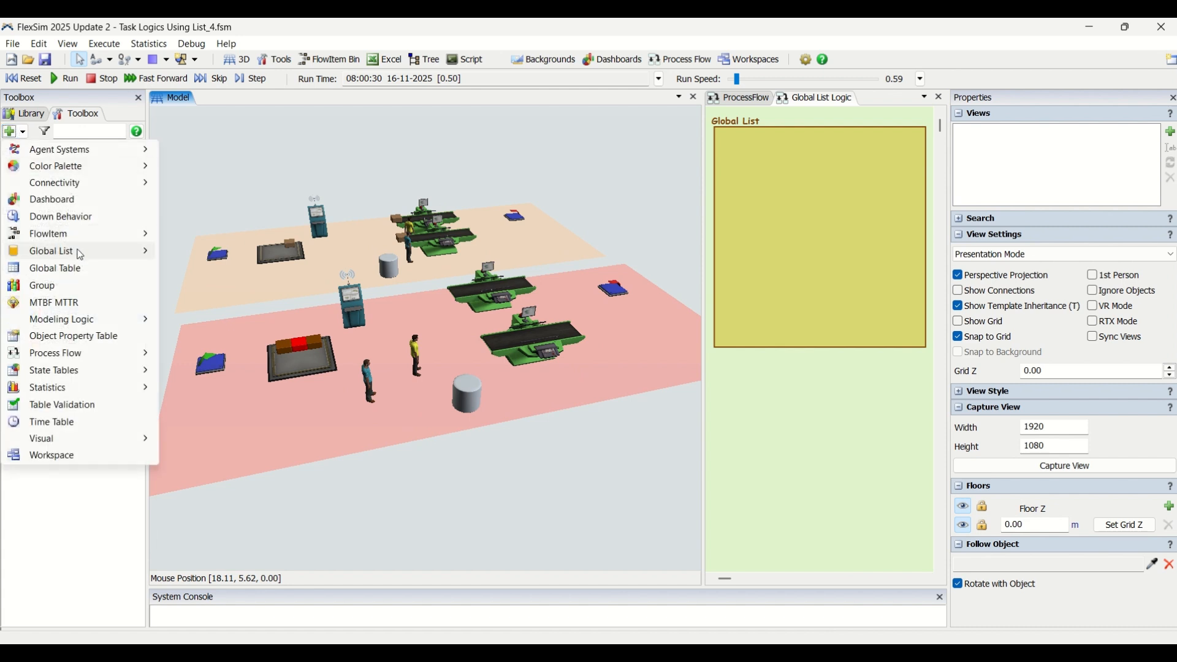
{"action": "mouse_move", "coordinate": [81, 254]}
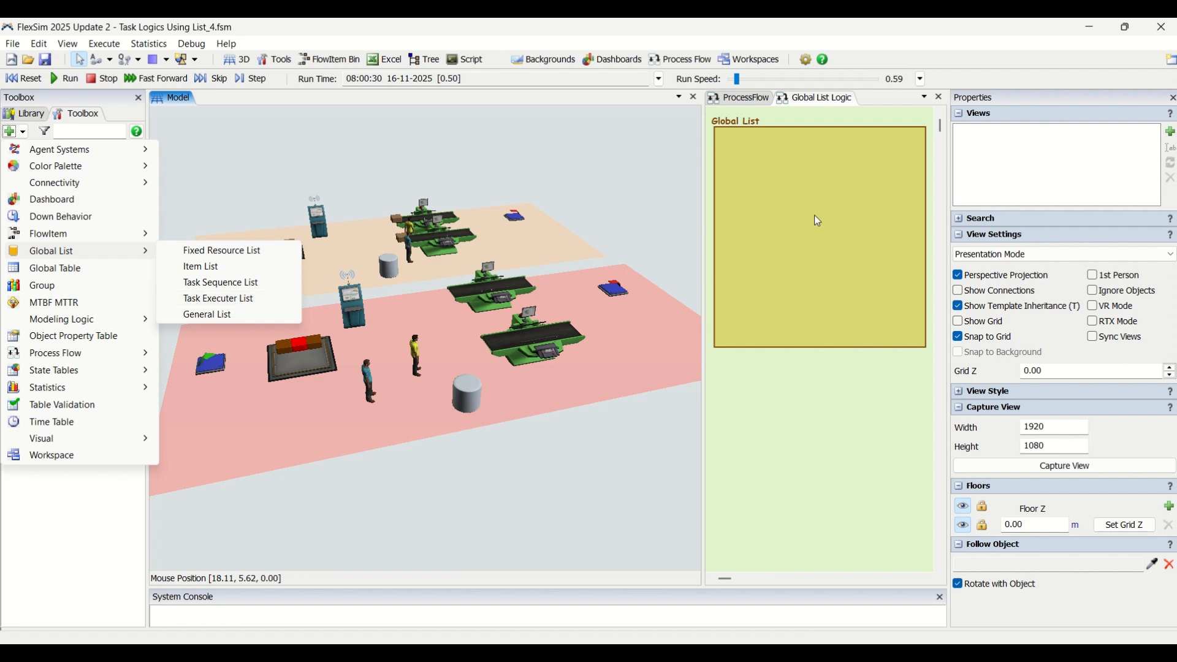
{"action": "left_click", "coordinate": [787, 224]}
{"action": "double_click", "coordinate": [787, 224]}
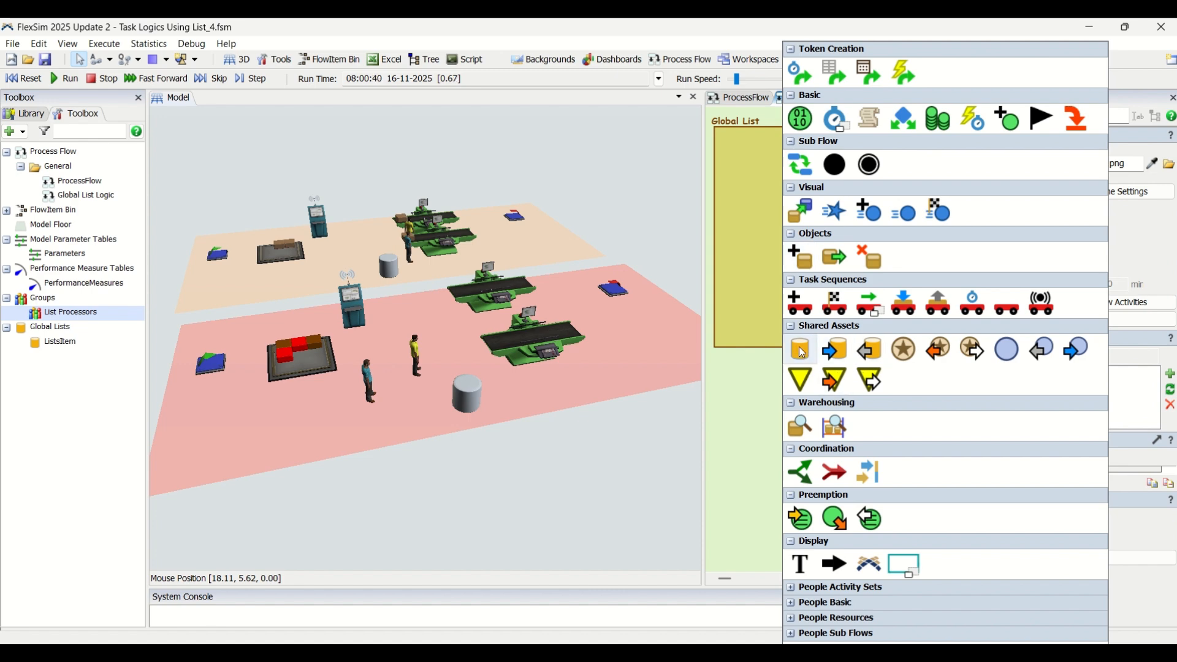
{"action": "left_click", "coordinate": [753, 166]}
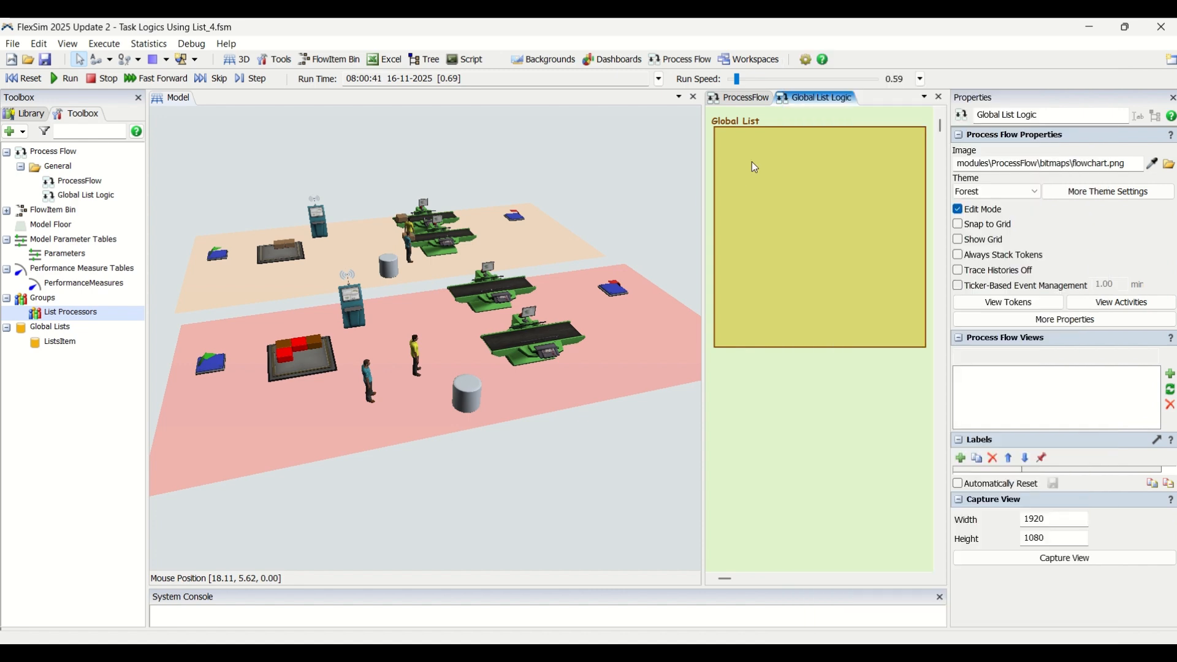
Step: Add a new global Item List from the toolbox
{"action": "left_click", "coordinate": [74, 345]}
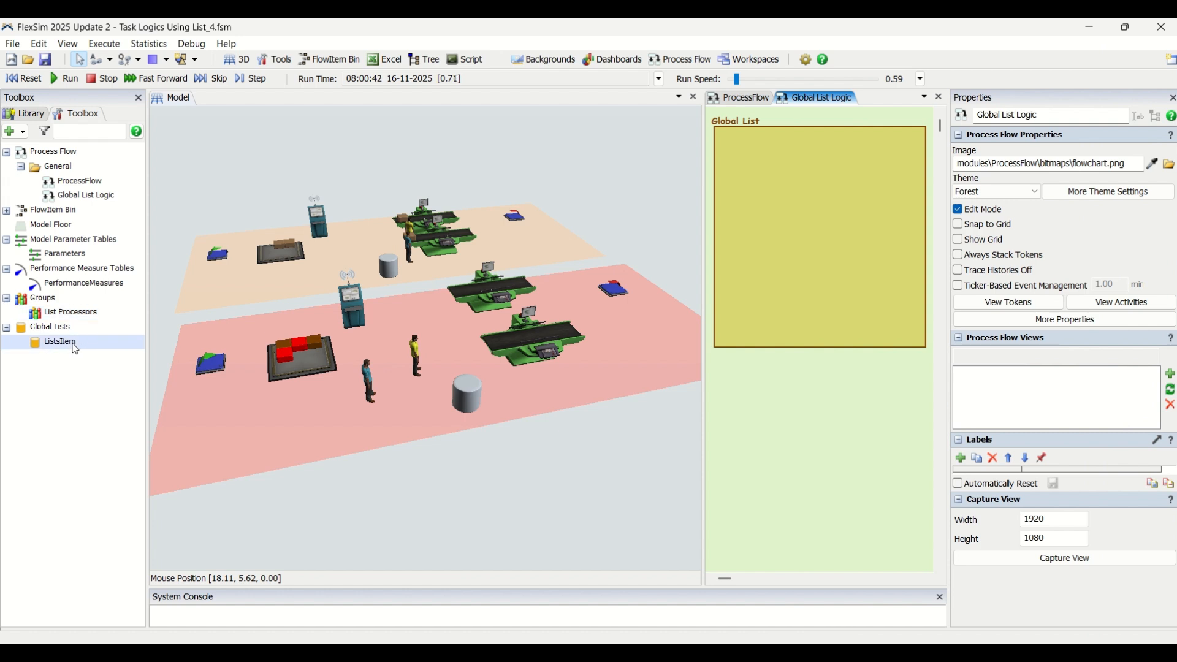
{"action": "left_click", "coordinate": [12, 131]}
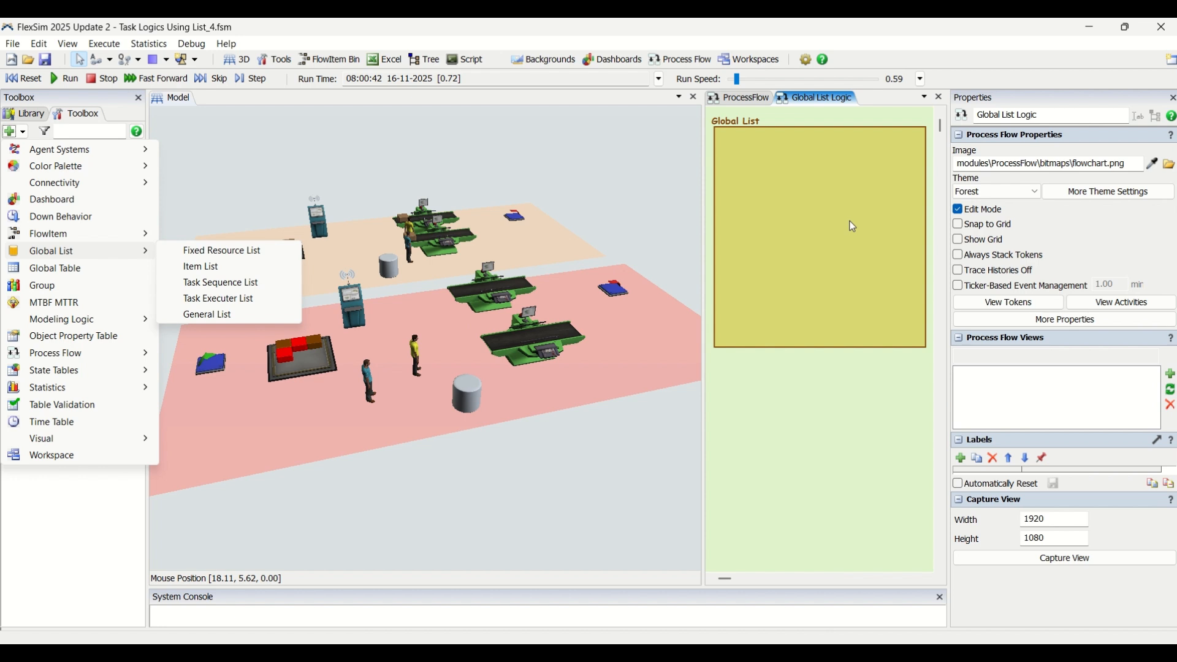
{"action": "left_click", "coordinate": [239, 267]}
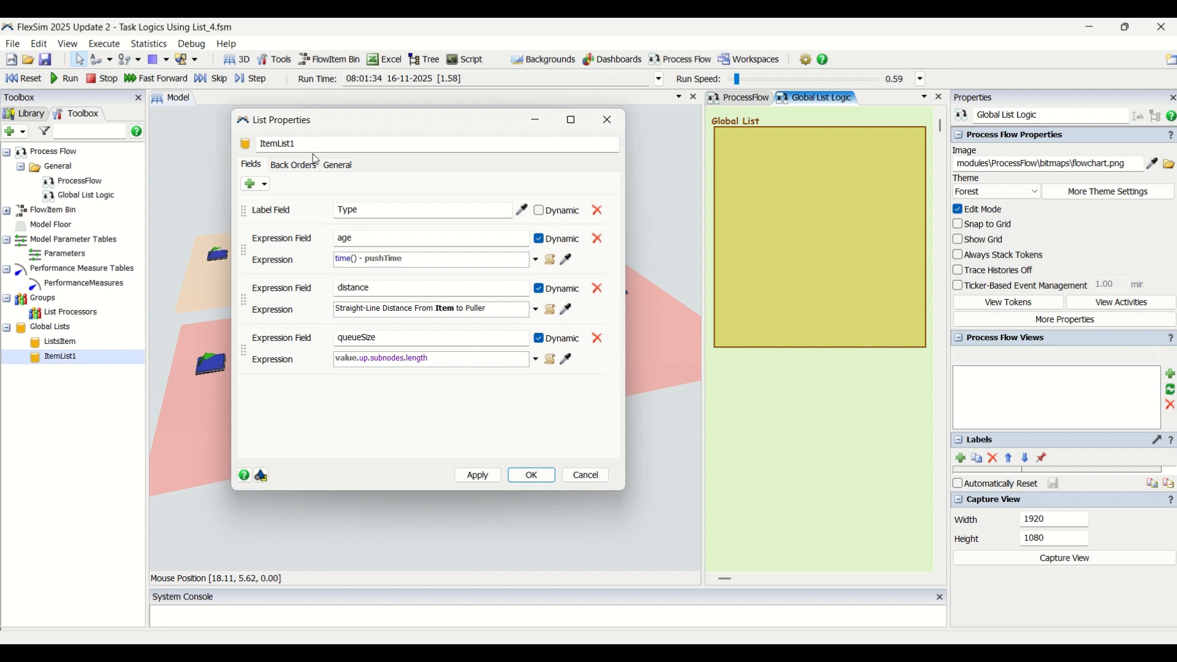
Step: Rename the new item list to Available Task and remove its Type and queueSize fields
{"action": "left_click", "coordinate": [280, 143]}
{"action": "double_click", "coordinate": [280, 143]}
{"action": "type", "text": "Available Task"}
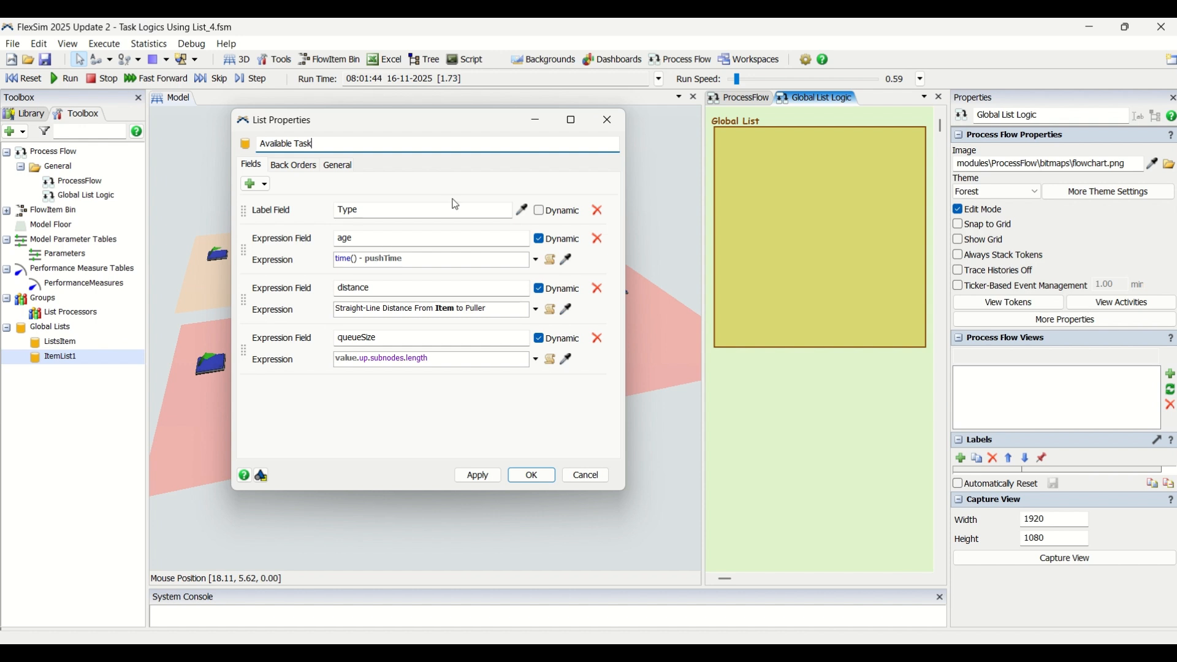
{"action": "left_click", "coordinate": [598, 212]}
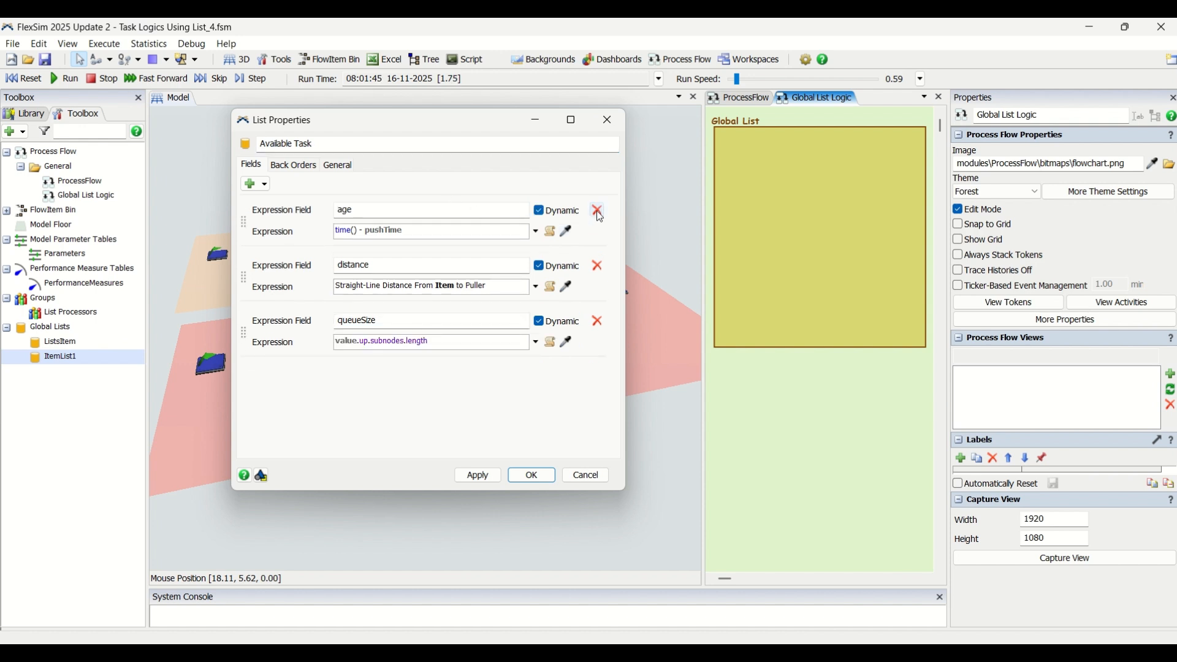
{"action": "left_click", "coordinate": [598, 323]}
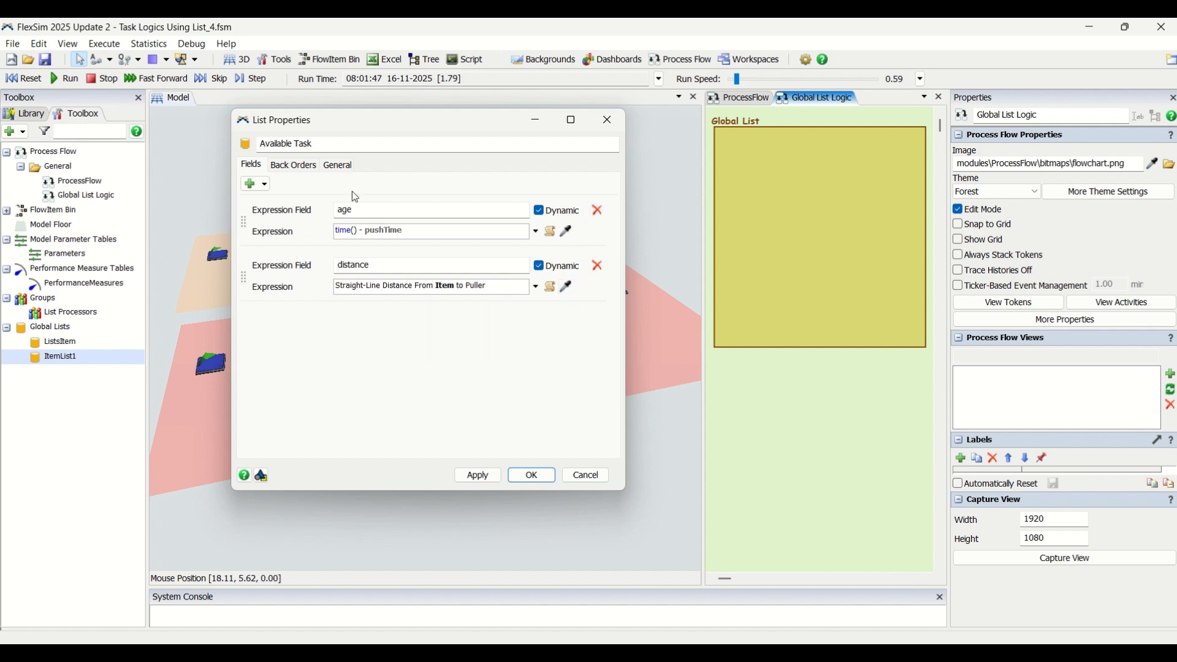
Step: Enable Reevaluate All Values On Push in the list's back order settings and apply
{"action": "left_click", "coordinate": [292, 169]}
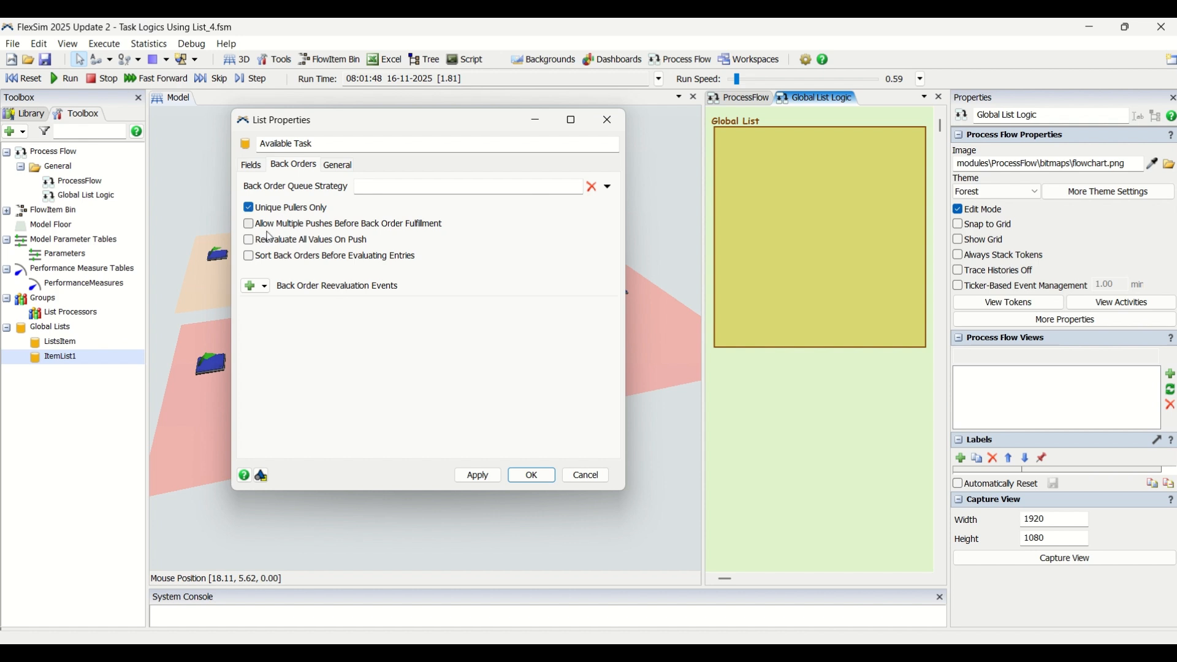
{"action": "left_click", "coordinate": [250, 242]}
{"action": "left_click", "coordinate": [480, 479]}
{"action": "left_click", "coordinate": [524, 479]}
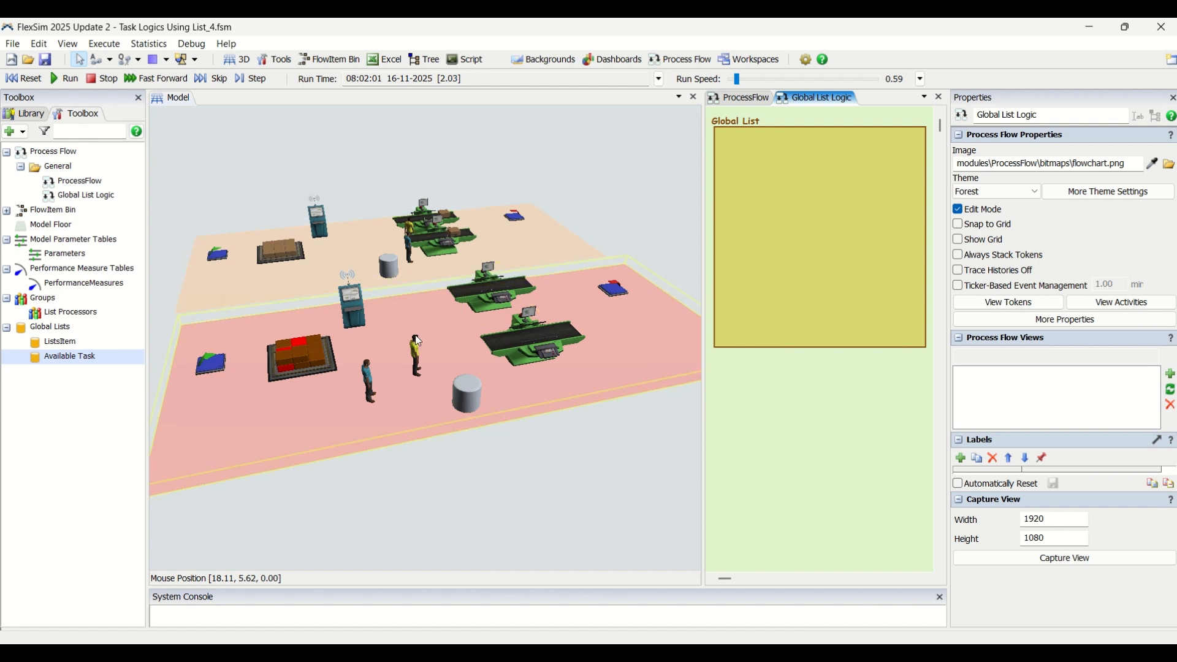
Step: Give Operator1 an On Resource Available trigger that uses Pull from Task Sequence List
{"action": "left_click", "coordinate": [415, 358]}
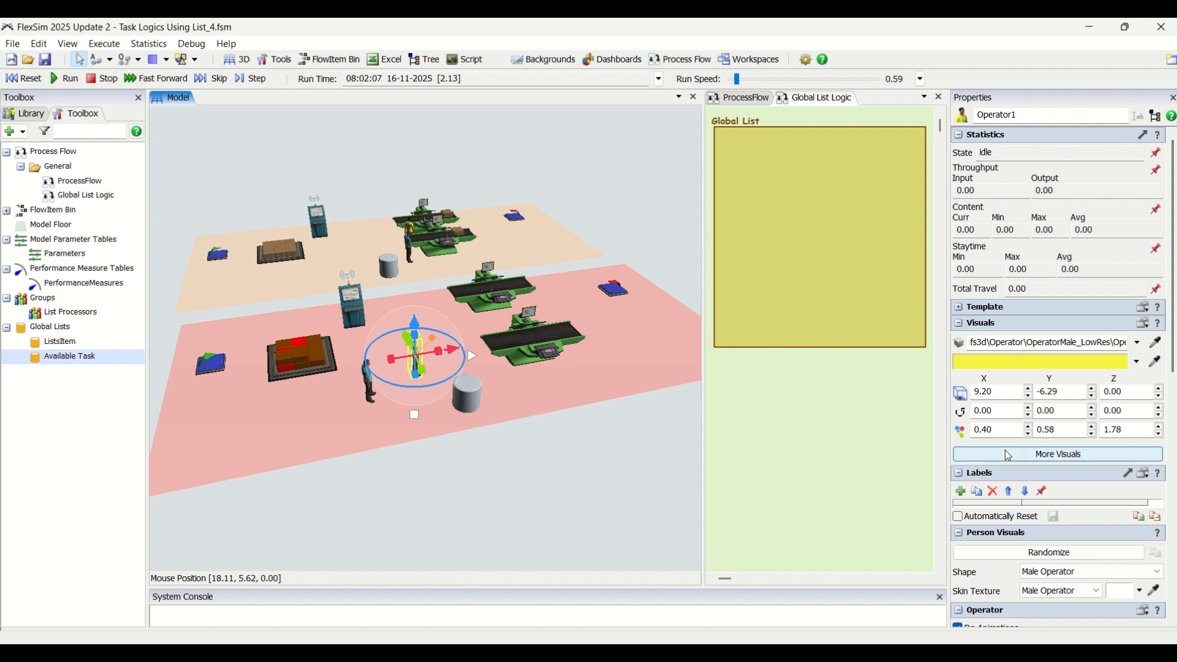
{"action": "left_click", "coordinate": [1173, 456]}
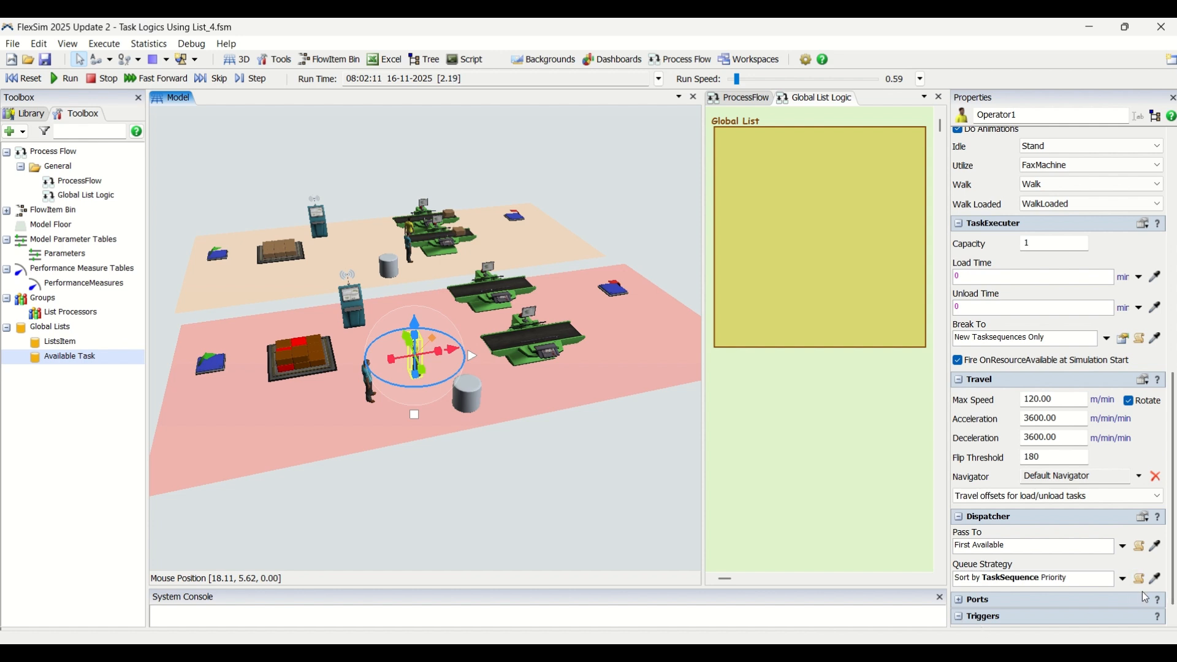
{"action": "scroll", "coordinate": [1054, 607], "scroll_direction": "down", "scroll_amount": 2}
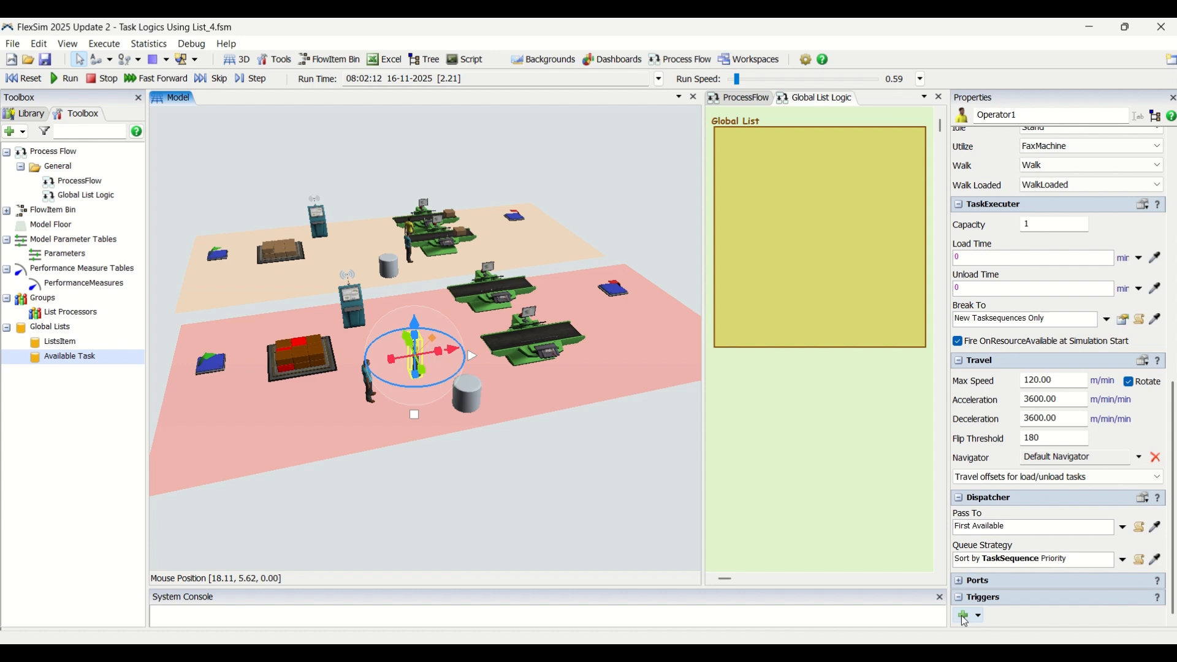
{"action": "left_click", "coordinate": [964, 616]}
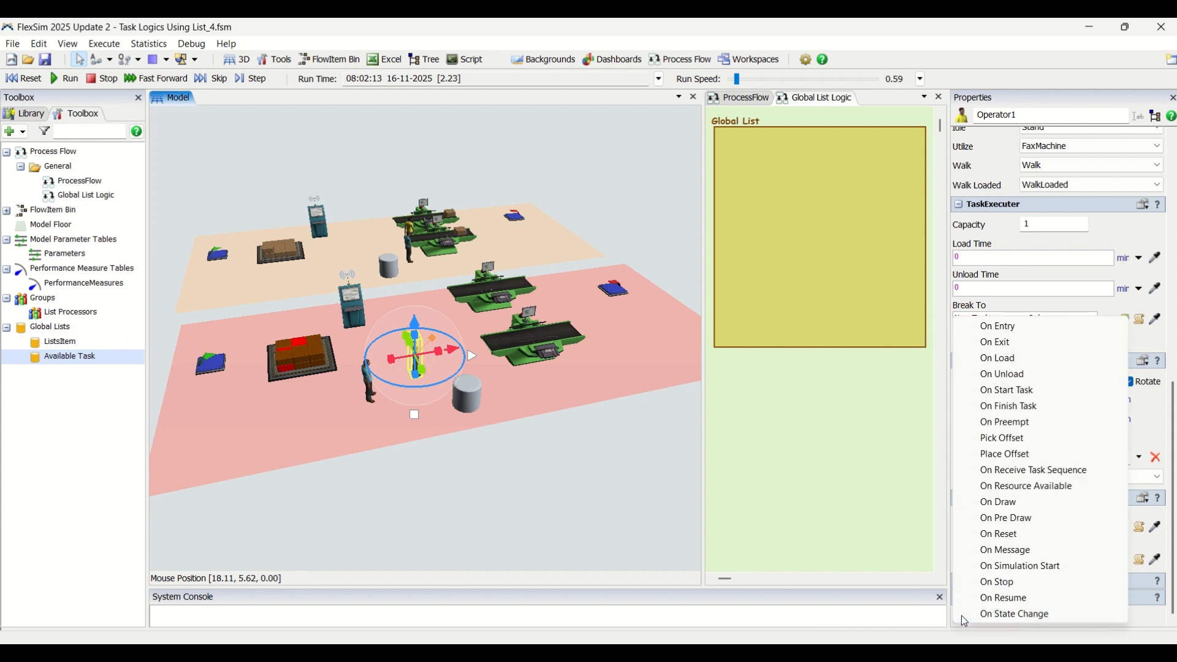
{"action": "left_click", "coordinate": [1069, 488]}
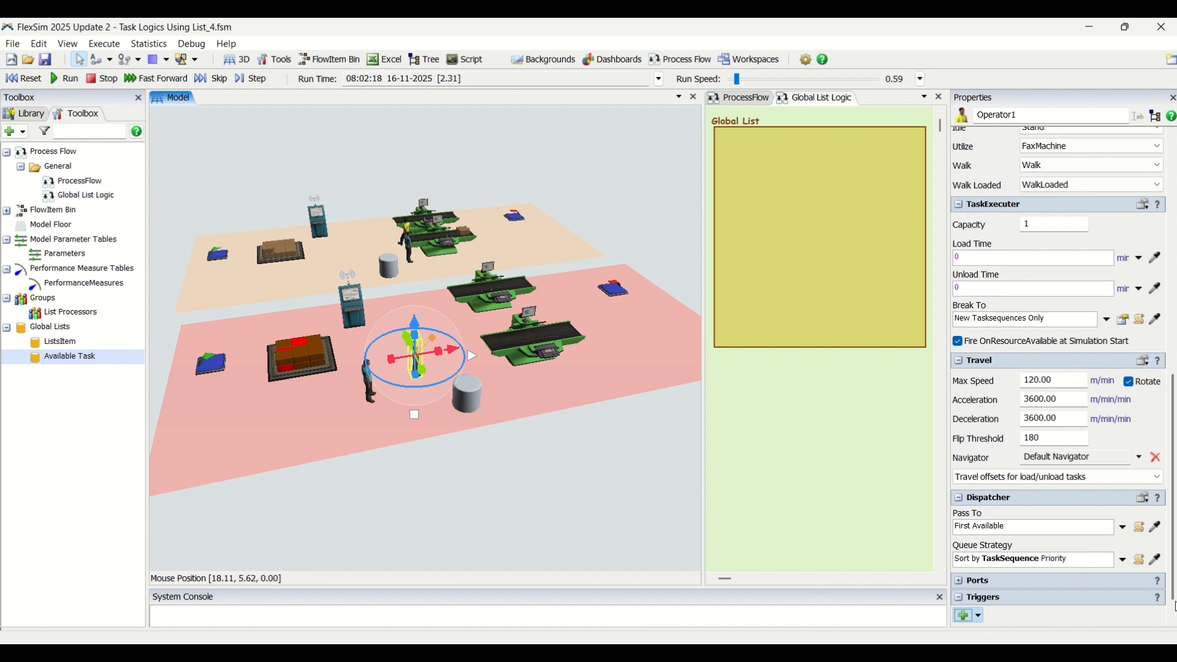
{"action": "scroll", "coordinate": [1174, 607], "scroll_direction": "down", "scroll_amount": 1}
{"action": "left_click", "coordinate": [1110, 614]}
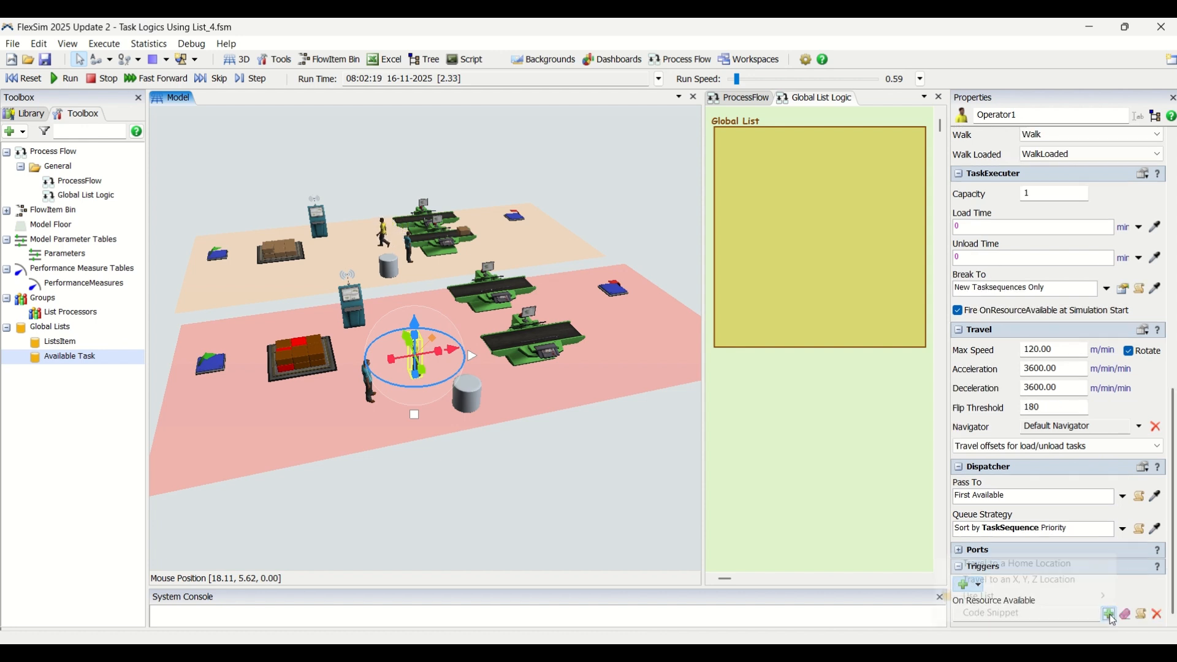
{"action": "mouse_move", "coordinate": [1097, 597]}
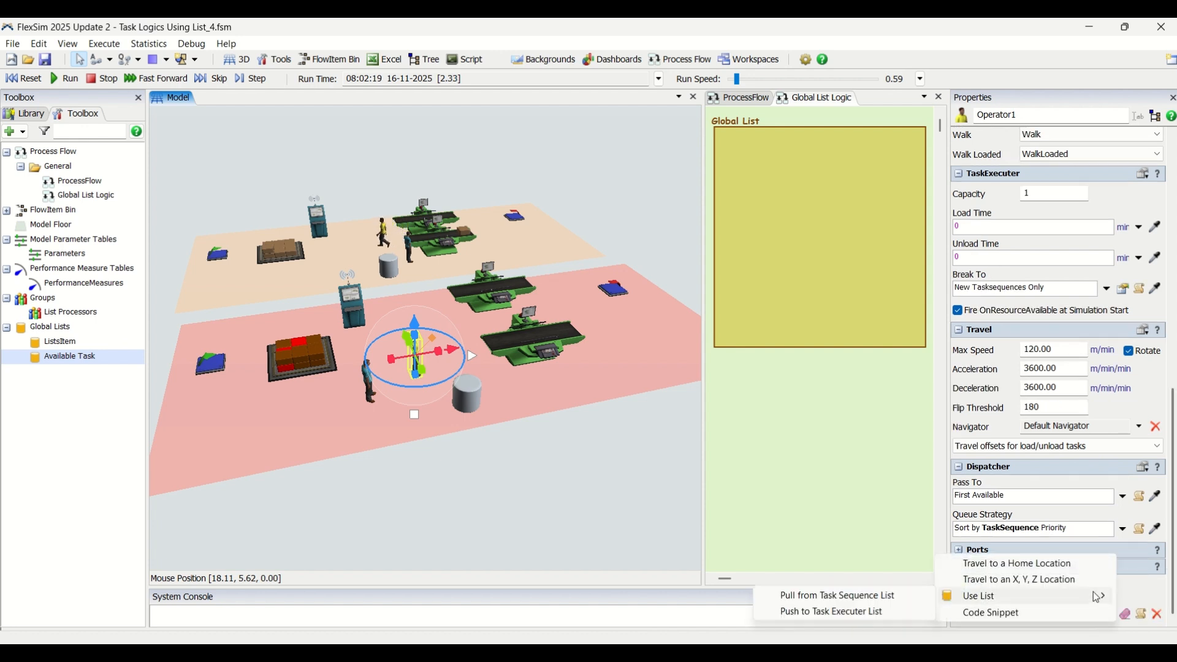
{"action": "left_click", "coordinate": [815, 604]}
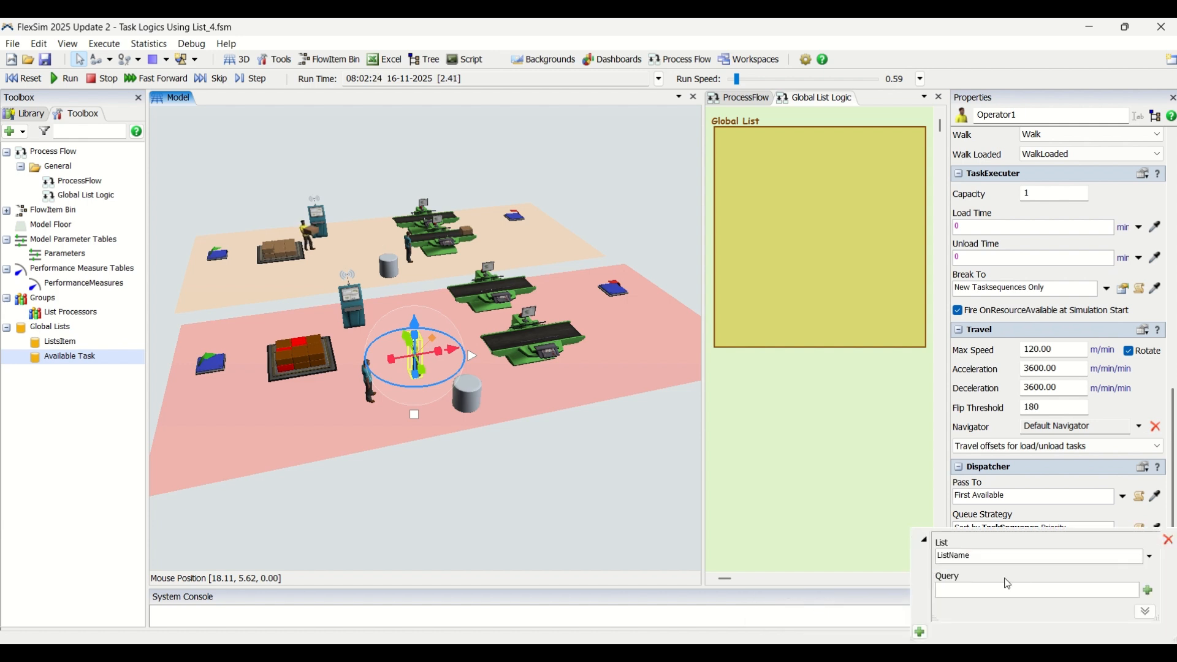
Step: Examine the trigger's list choices and the Available Task list's properties
{"action": "left_click", "coordinate": [1150, 557]}
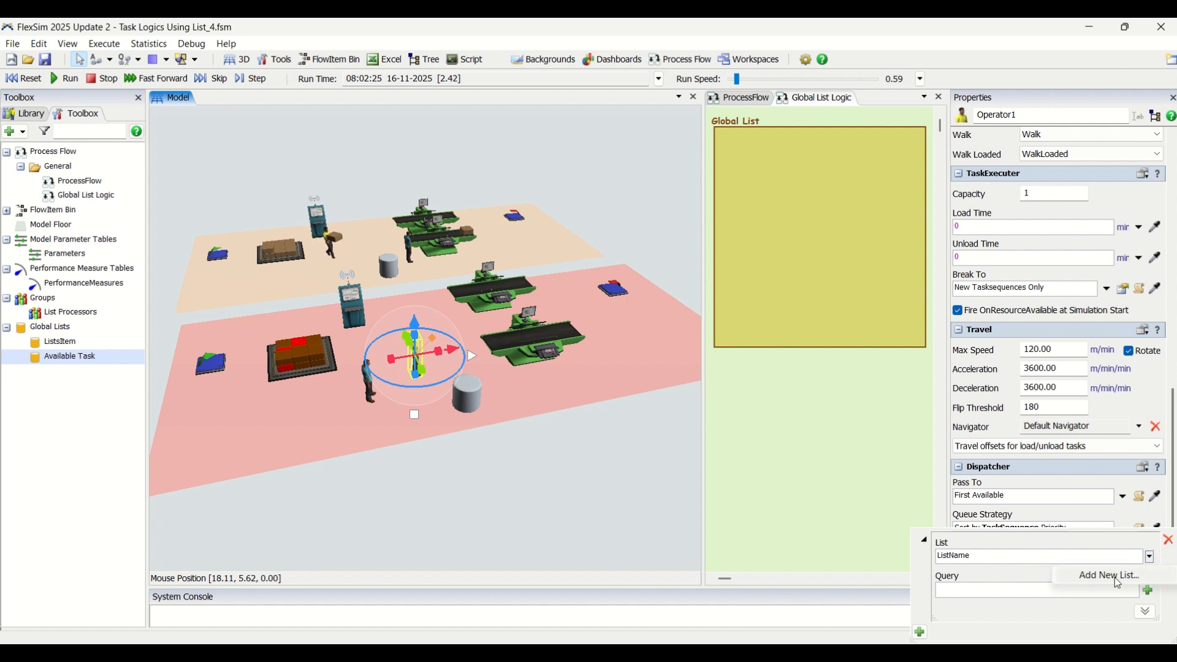
{"action": "left_click", "coordinate": [1024, 568]}
{"action": "left_click", "coordinate": [1151, 556]}
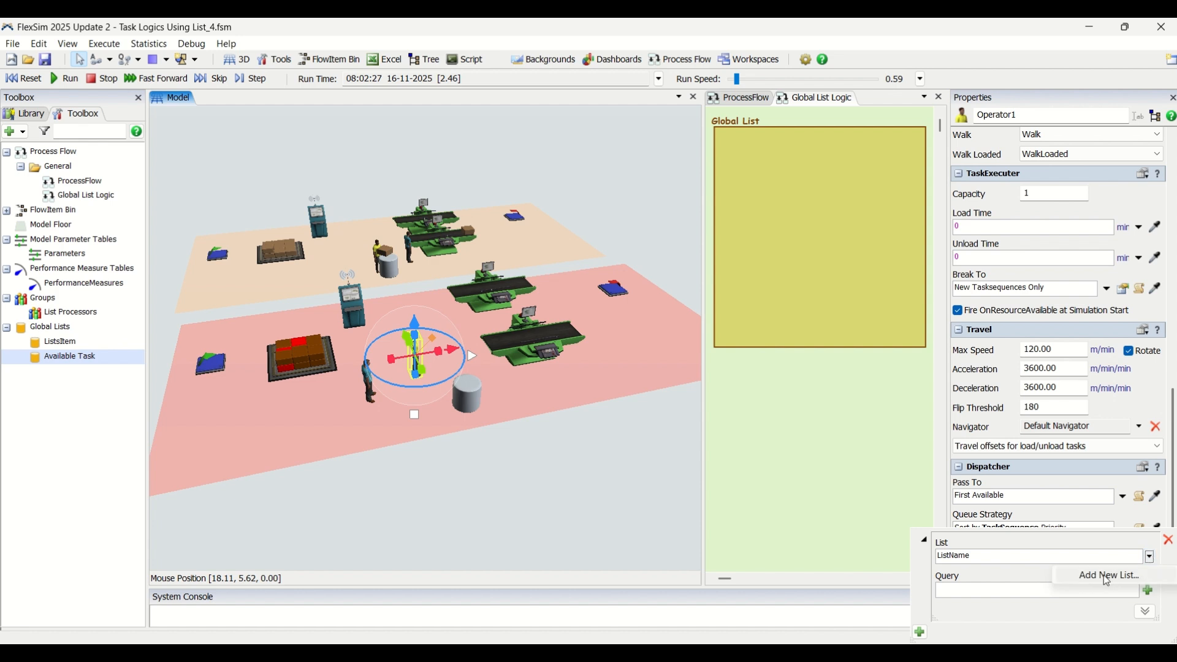
{"action": "left_click", "coordinate": [1016, 577]}
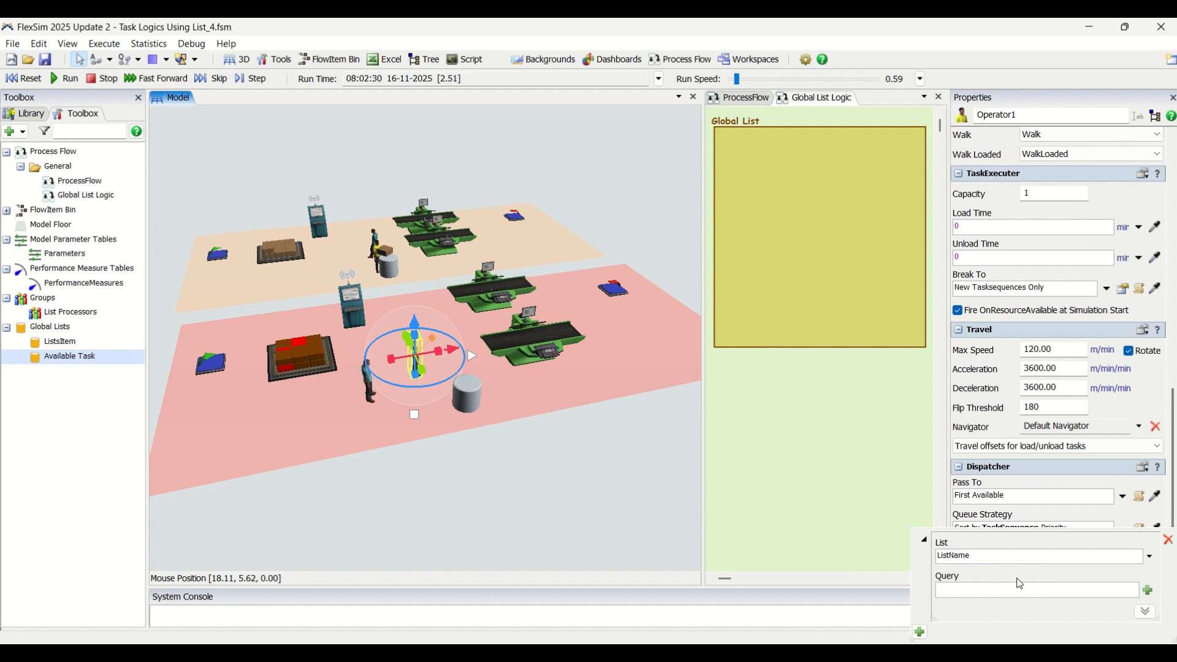
{"action": "double_click", "coordinate": [60, 357]}
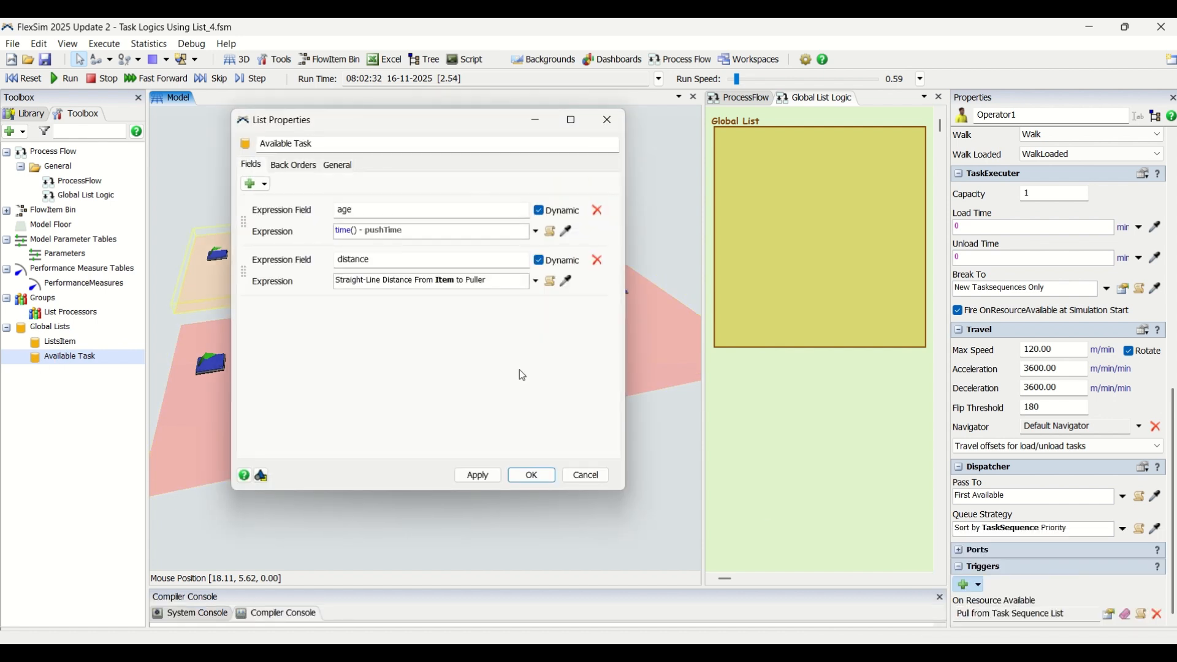
{"action": "left_click", "coordinate": [584, 474]}
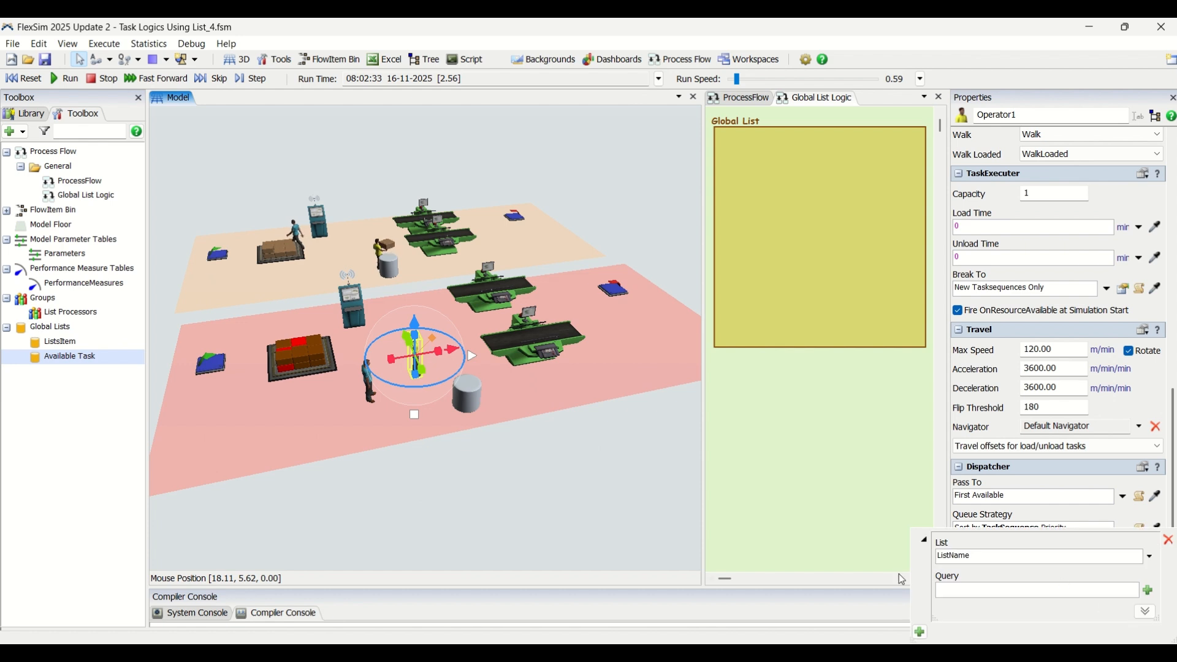
Step: Add a new global Task Sequence List and name it Available Task
{"action": "left_click", "coordinate": [9, 131]}
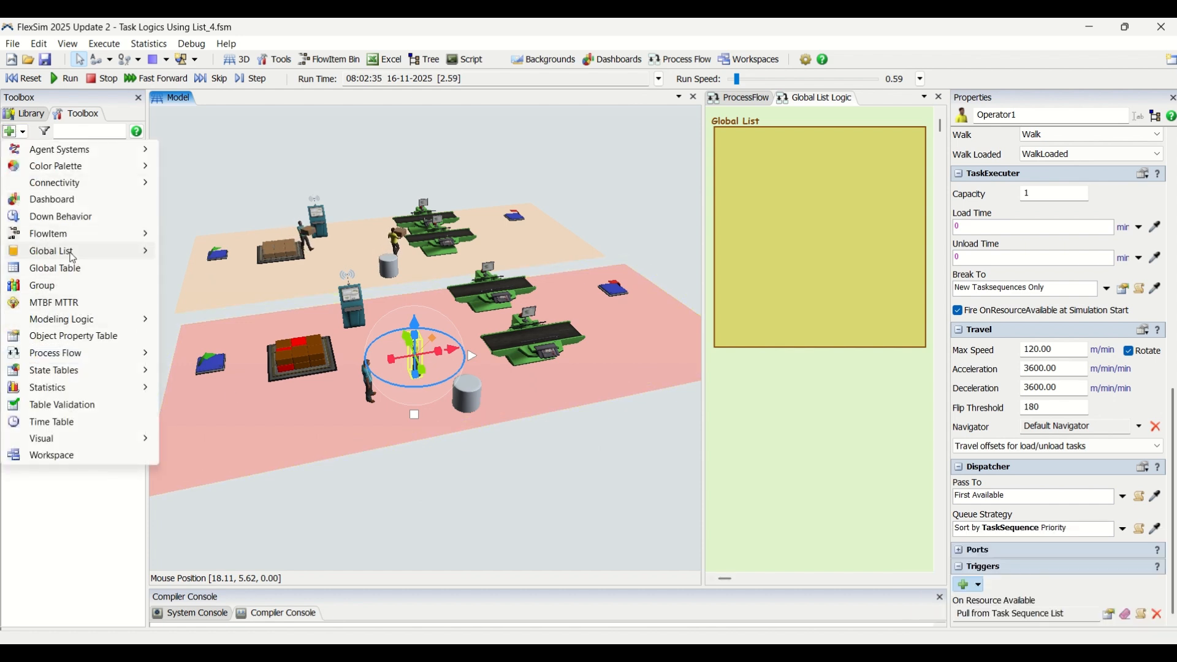
{"action": "mouse_move", "coordinate": [71, 252]}
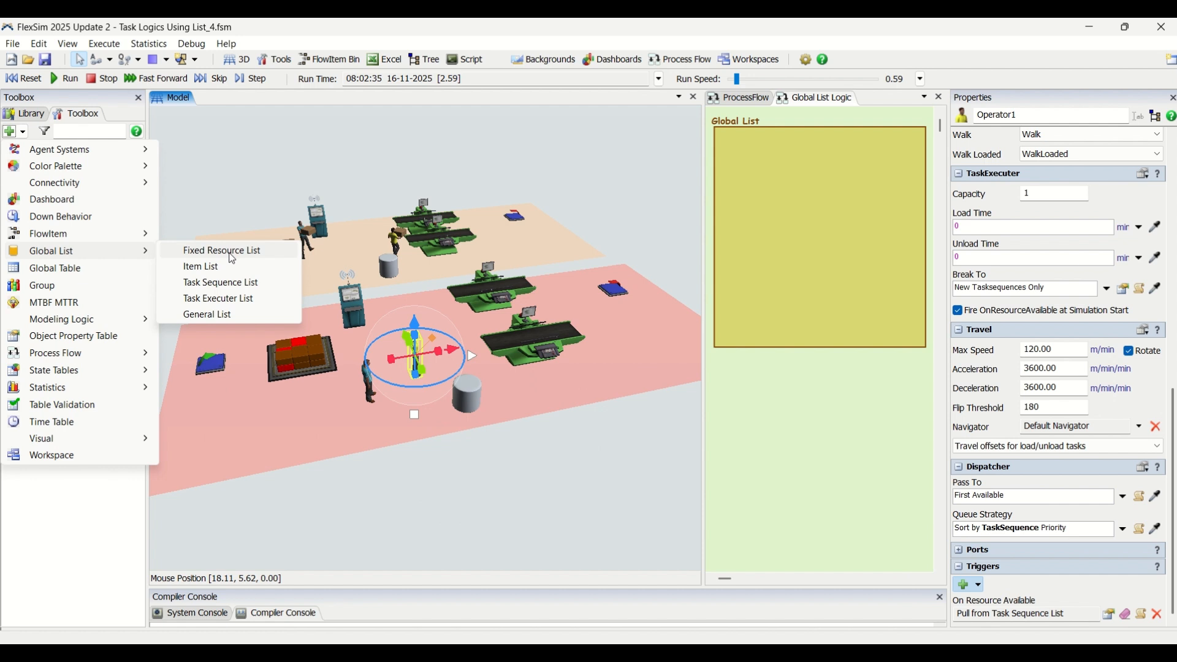
{"action": "left_click", "coordinate": [236, 286]}
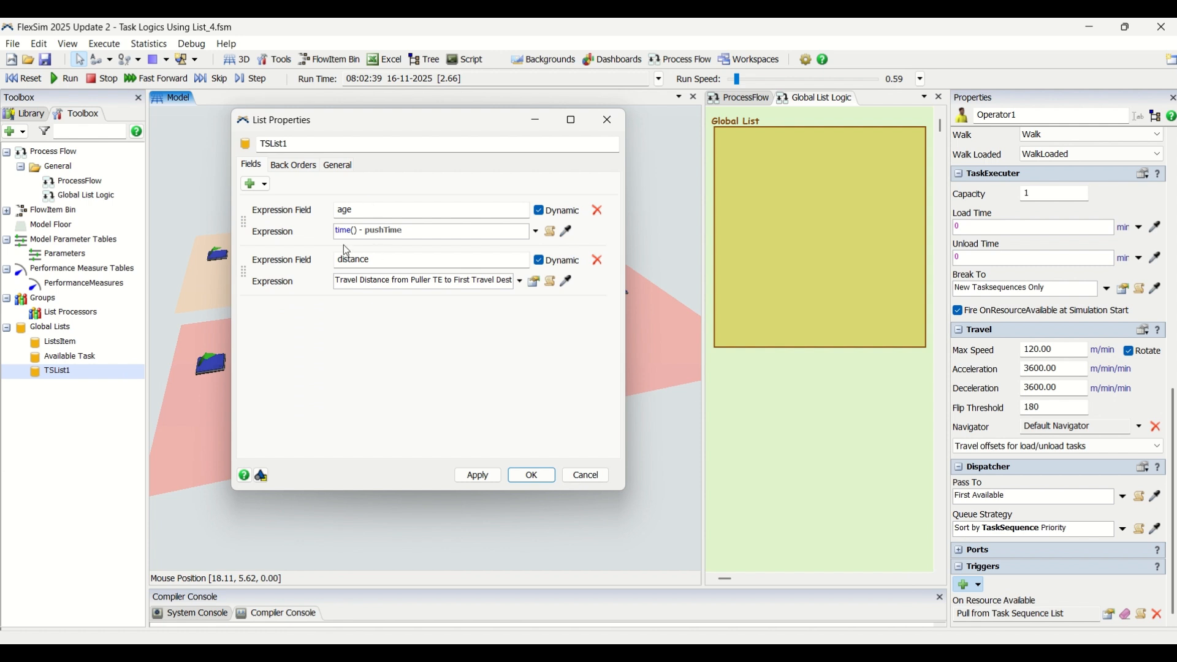
{"action": "double_click", "coordinate": [273, 144]}
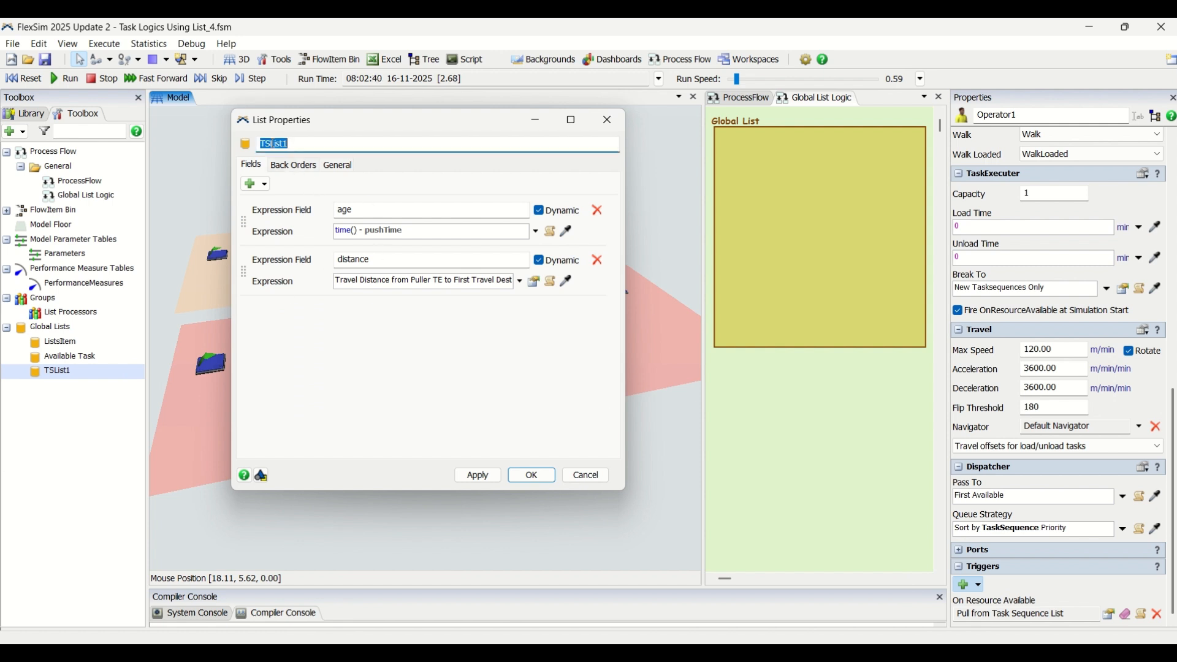
{"action": "type", "text": "Avaia"}
{"action": "key", "text": "BackSpace"}
{"action": "type", "text": "lable Task"}
{"action": "left_click", "coordinate": [532, 475]}
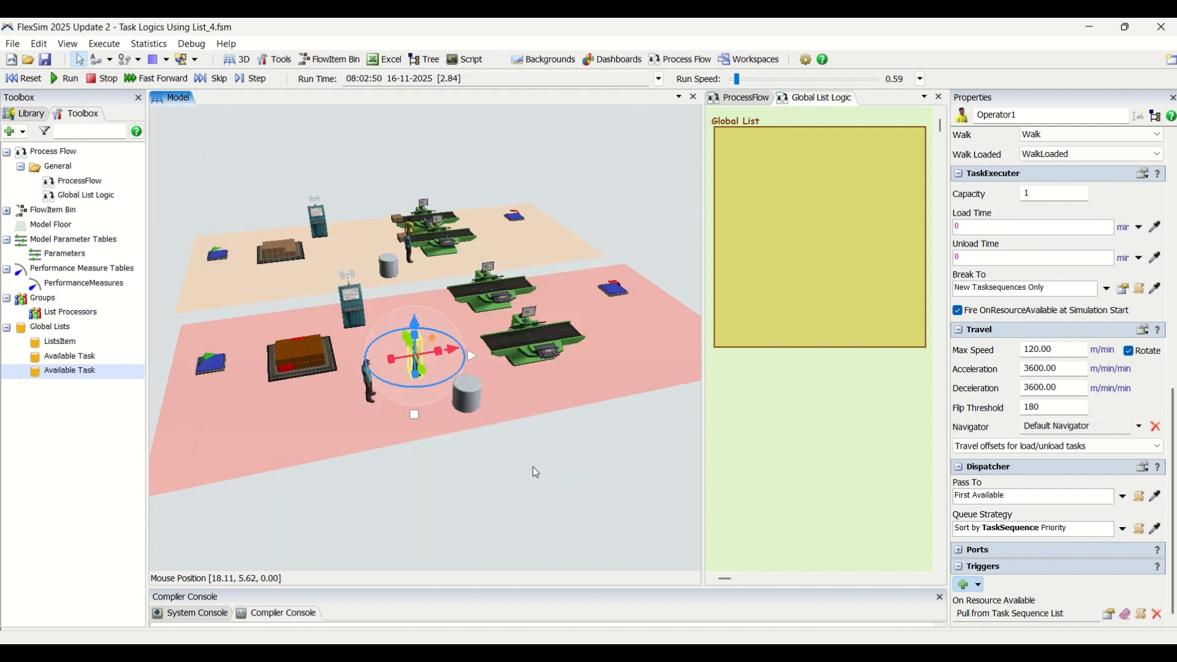
Step: Delete the older Available Task item list from the global lists
{"action": "right_click", "coordinate": [64, 357]}
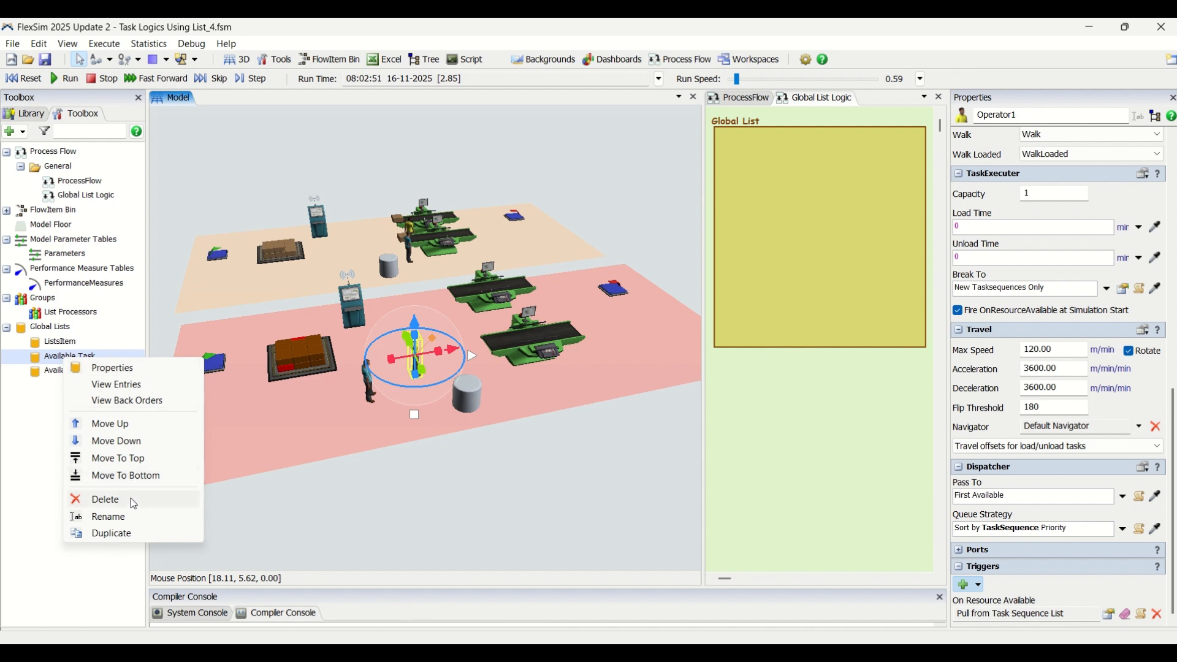
{"action": "left_click", "coordinate": [129, 499]}
{"action": "left_click", "coordinate": [560, 397]}
Step: Enable Reevaluate All Values On Push in the Available Task sequence list's back order settings and apply
{"action": "double_click", "coordinate": [64, 356]}
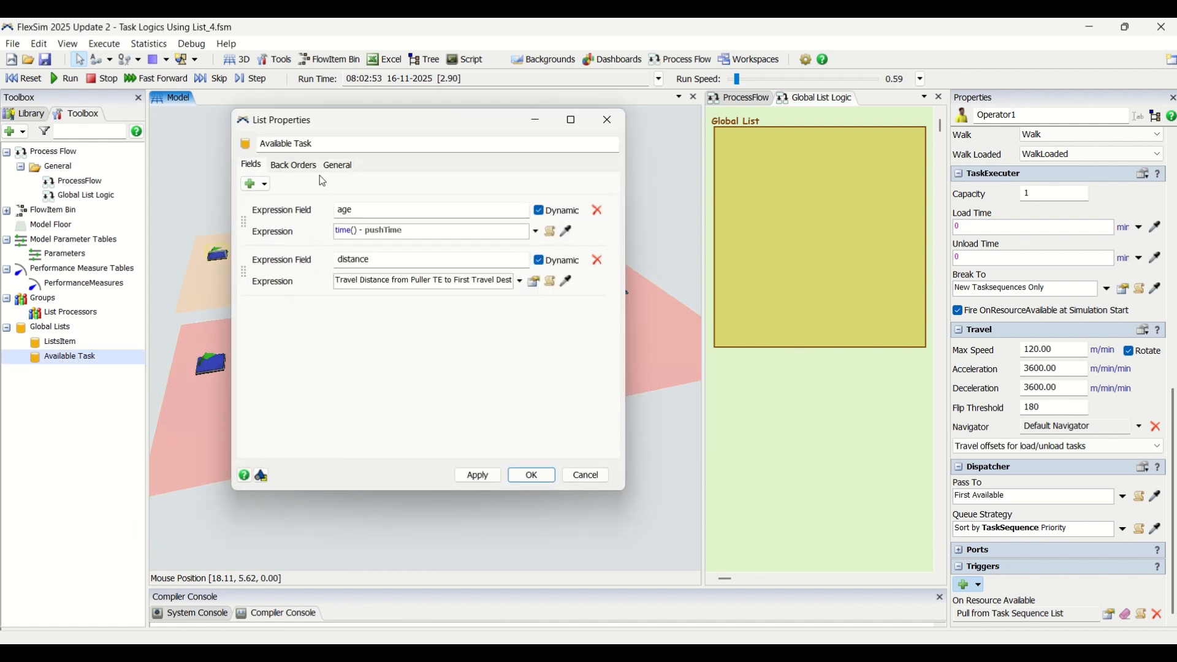
{"action": "left_click", "coordinate": [294, 166]}
{"action": "left_click", "coordinate": [255, 240]}
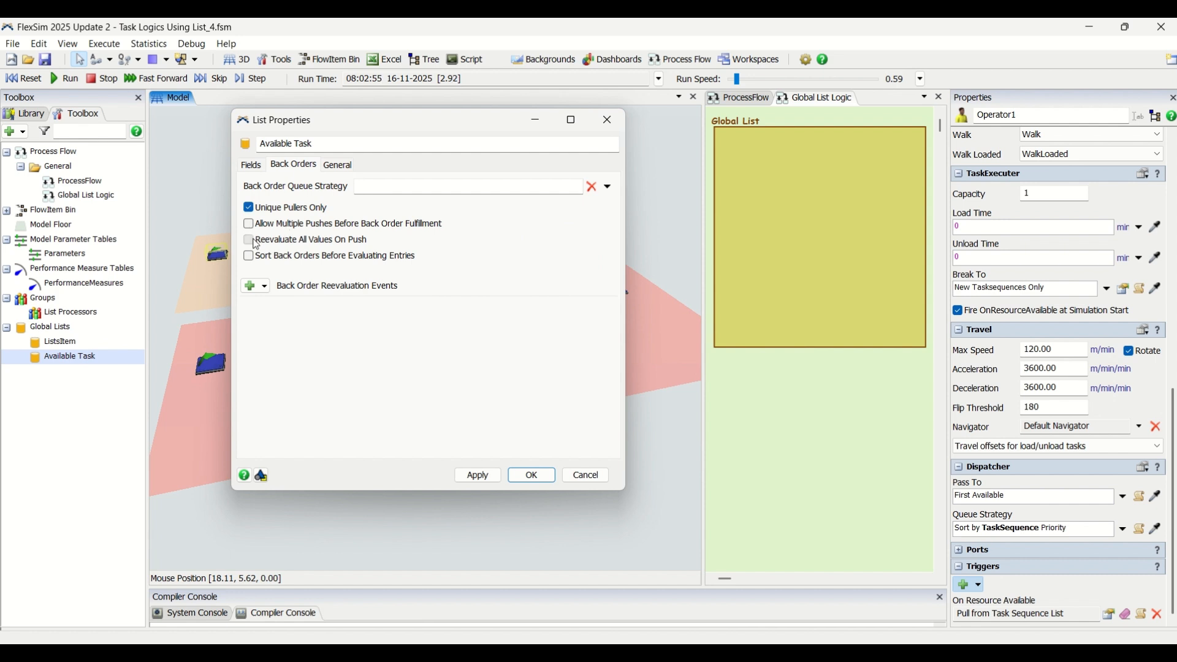
{"action": "left_click", "coordinate": [477, 475]}
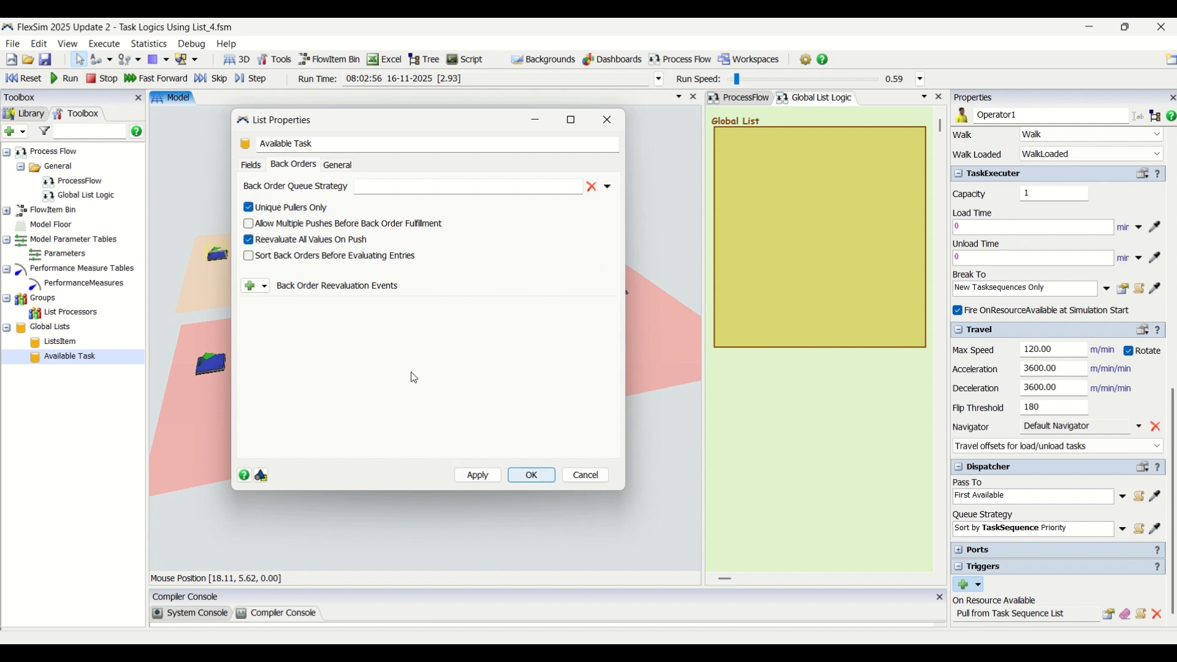
{"action": "left_click", "coordinate": [251, 166]}
{"action": "left_click", "coordinate": [530, 477]}
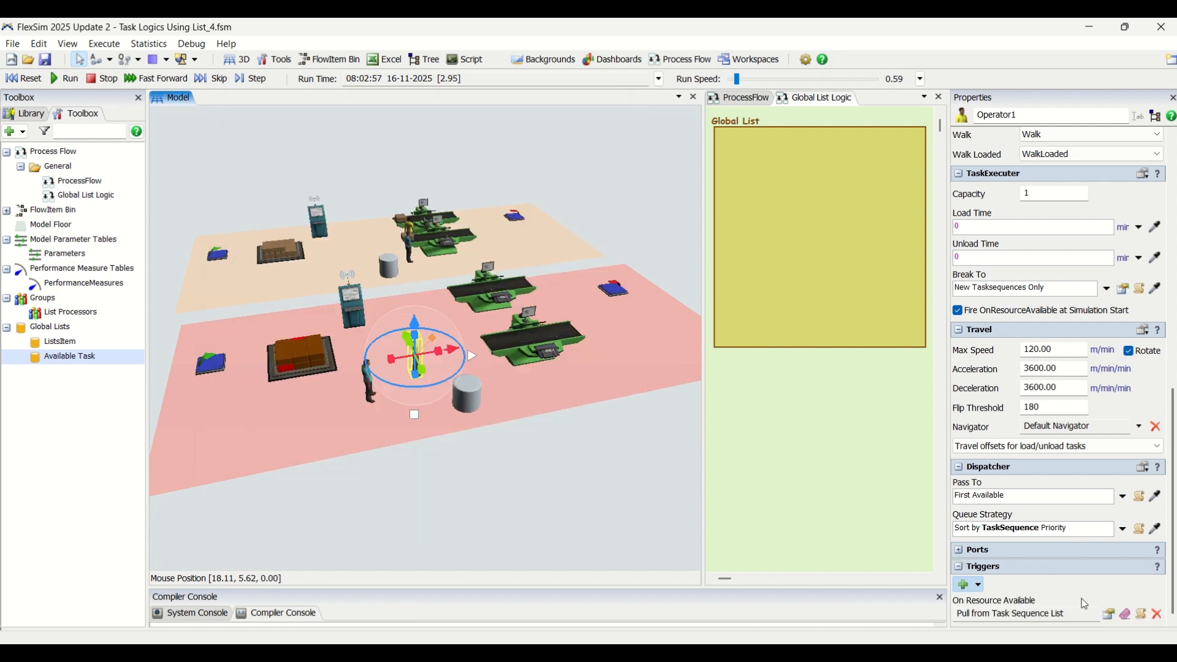
Step: Point Operator1's Pull from Task Sequence List trigger at the Available Task list
{"action": "left_click", "coordinate": [1110, 615]}
{"action": "left_click", "coordinate": [1149, 557]}
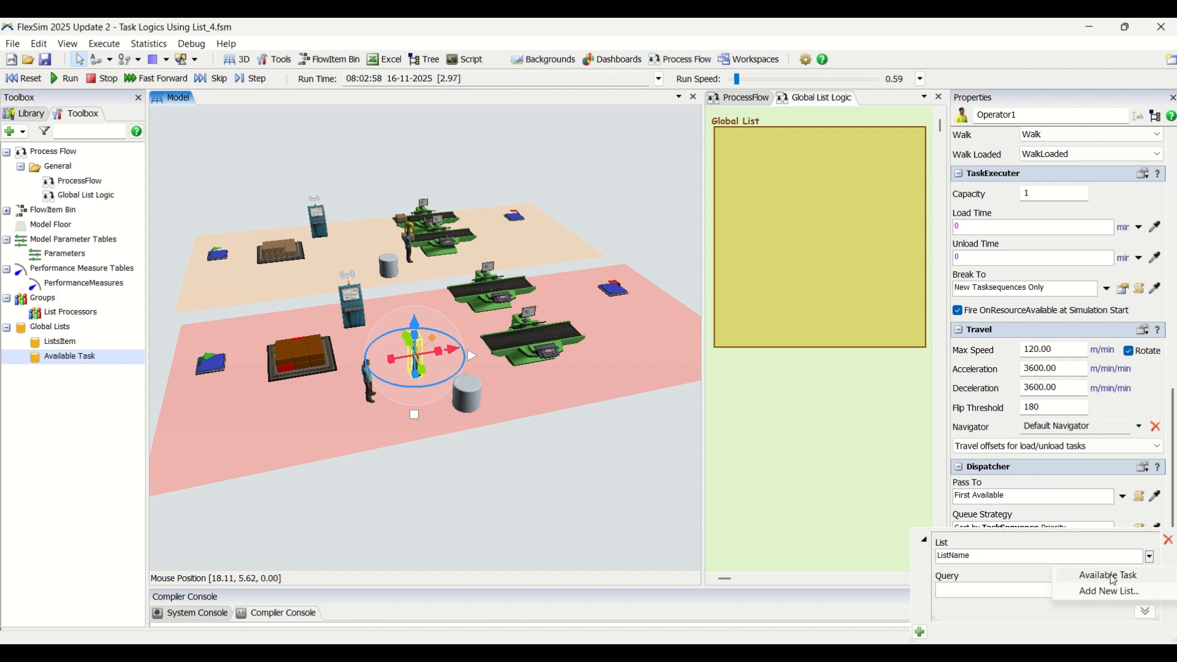
{"action": "left_click", "coordinate": [1112, 576]}
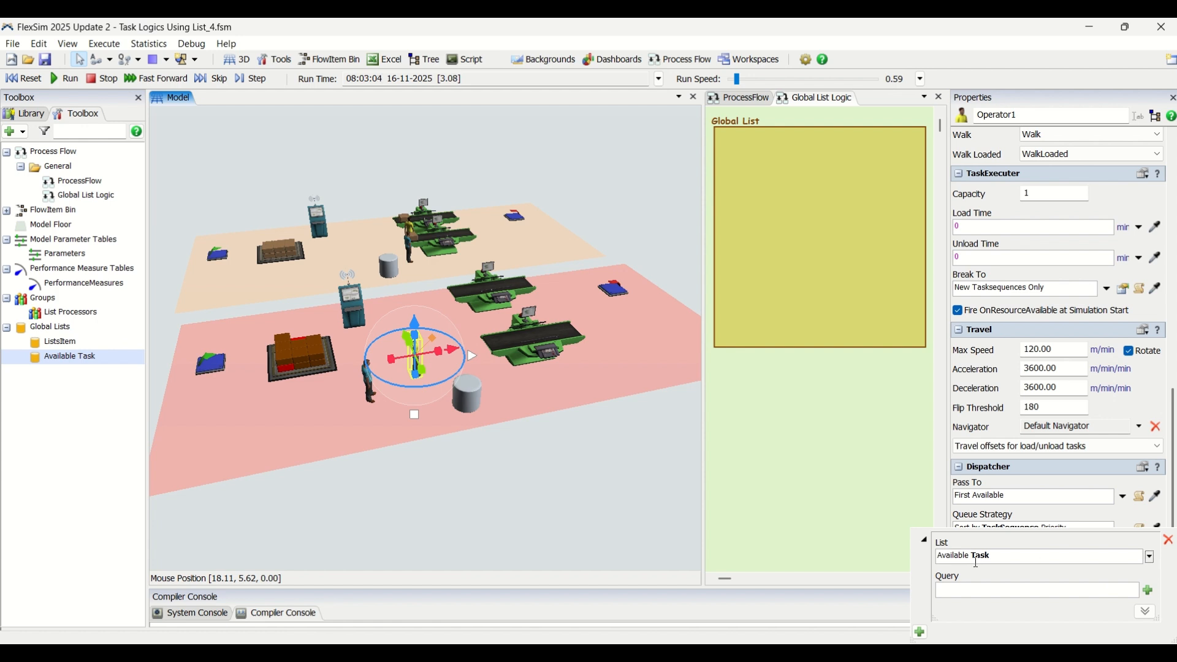
{"action": "left_click", "coordinate": [544, 497]}
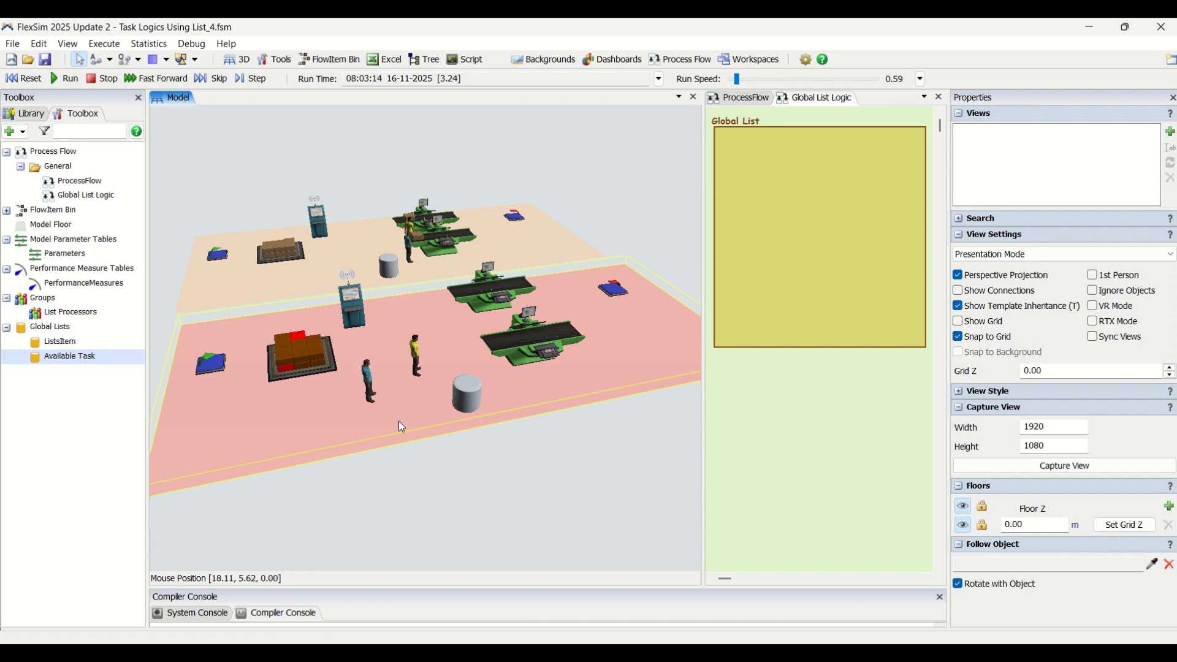
Step: Give Operator2 an On Resource Available trigger that pulls from the Available Task task sequence list
{"action": "left_click", "coordinate": [368, 377]}
{"action": "scroll", "coordinate": [1174, 561], "scroll_direction": "down", "scroll_amount": 10}
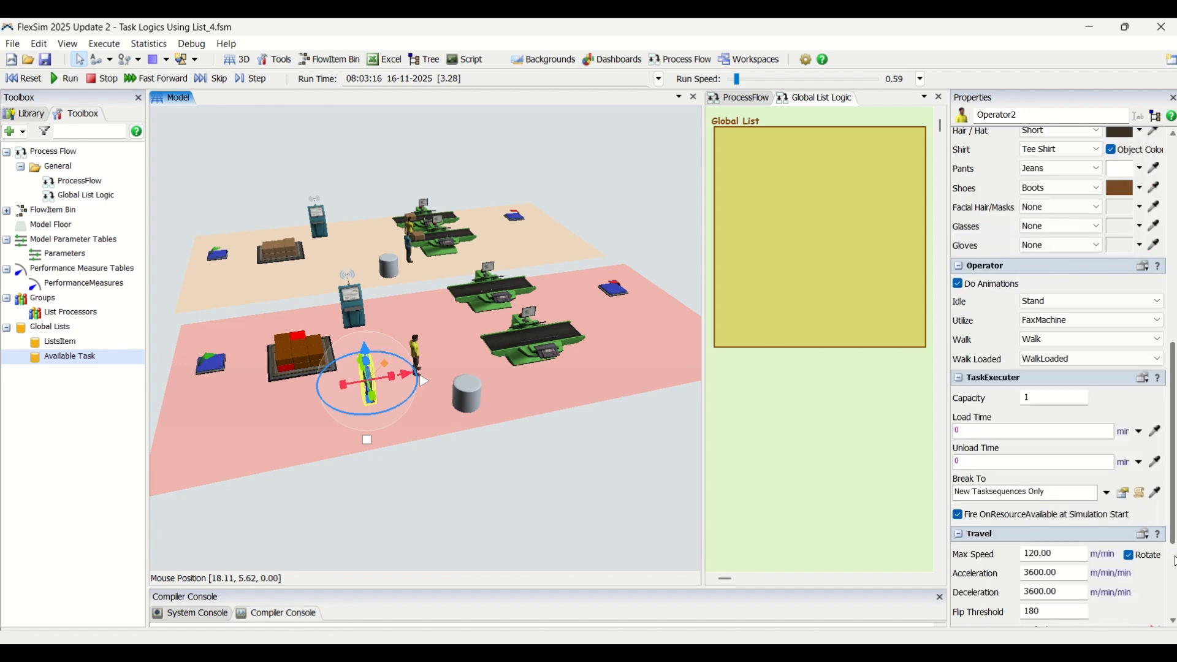
{"action": "left_click", "coordinate": [978, 615]}
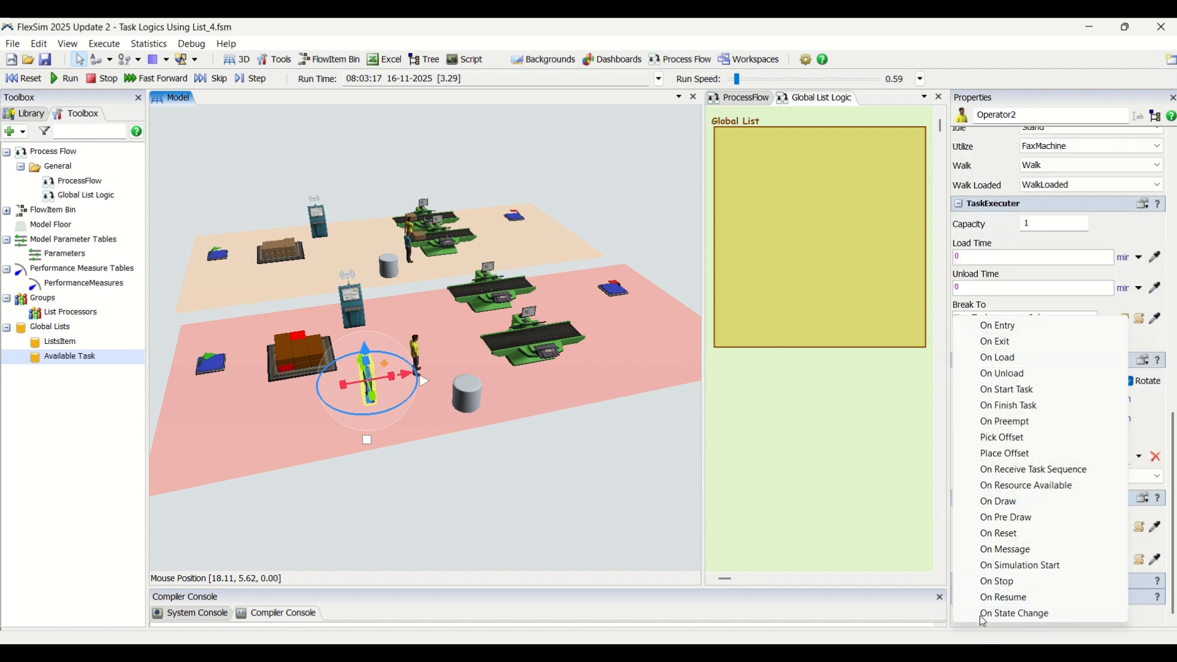
{"action": "left_click", "coordinate": [1022, 486]}
{"action": "left_click", "coordinate": [1109, 614]}
{"action": "mouse_move", "coordinate": [981, 595]}
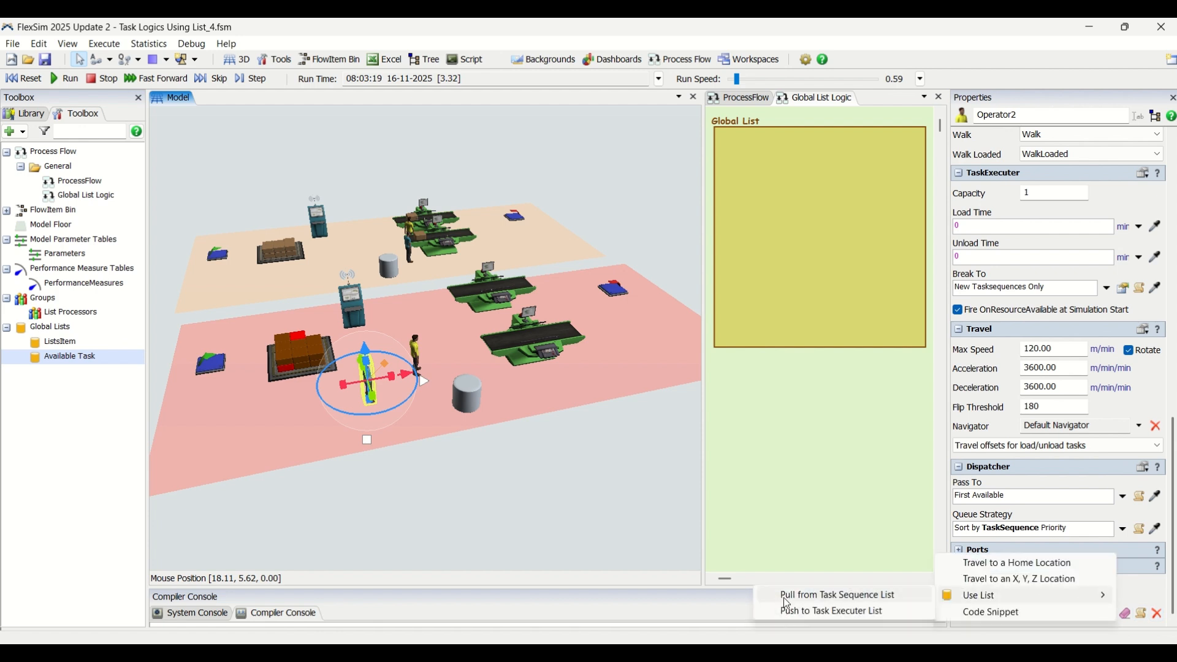
{"action": "left_click", "coordinate": [883, 594]}
{"action": "left_click", "coordinate": [1107, 577]}
{"action": "left_click", "coordinate": [521, 515]}
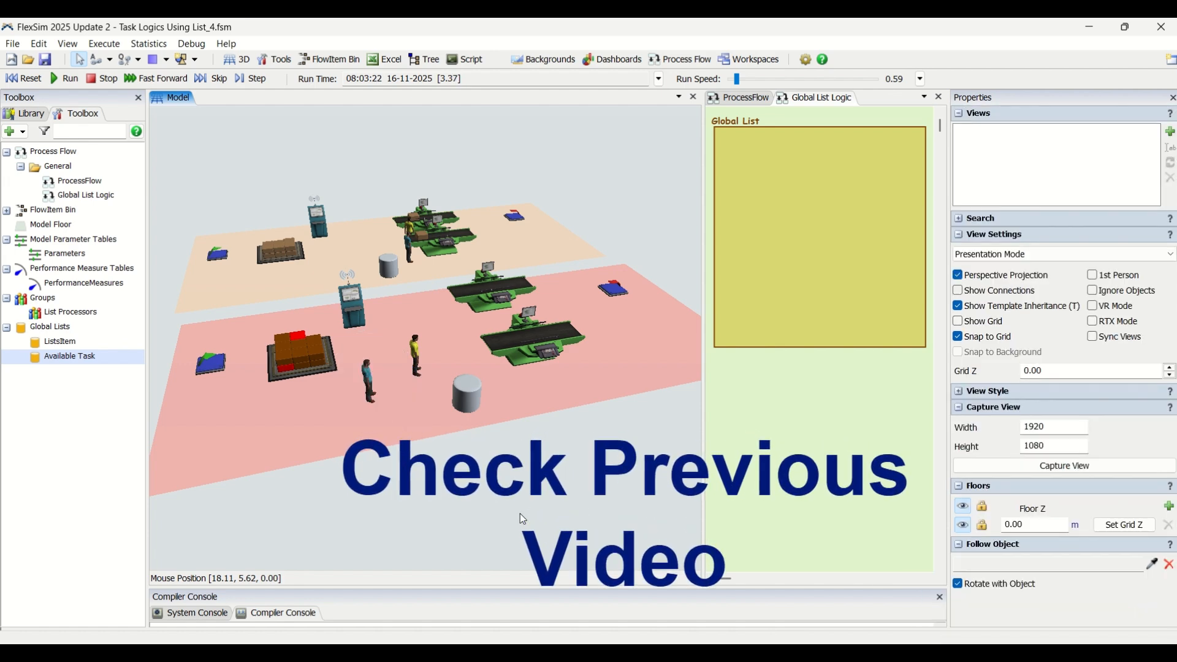
{"action": "left_click", "coordinate": [419, 359]}
{"action": "left_click", "coordinate": [498, 488]}
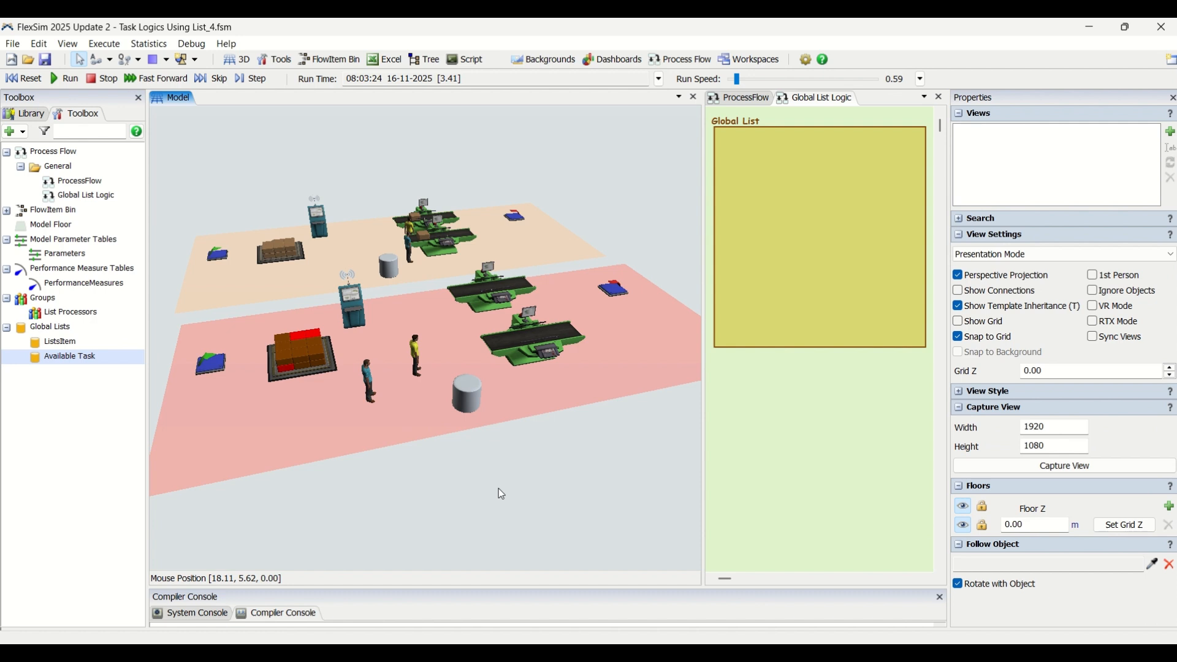
{"action": "scroll", "coordinate": [555, 471], "scroll_direction": "down", "scroll_amount": 2}
{"action": "left_click_drag", "start_coordinate": [550, 471], "coordinate": [527, 469]}
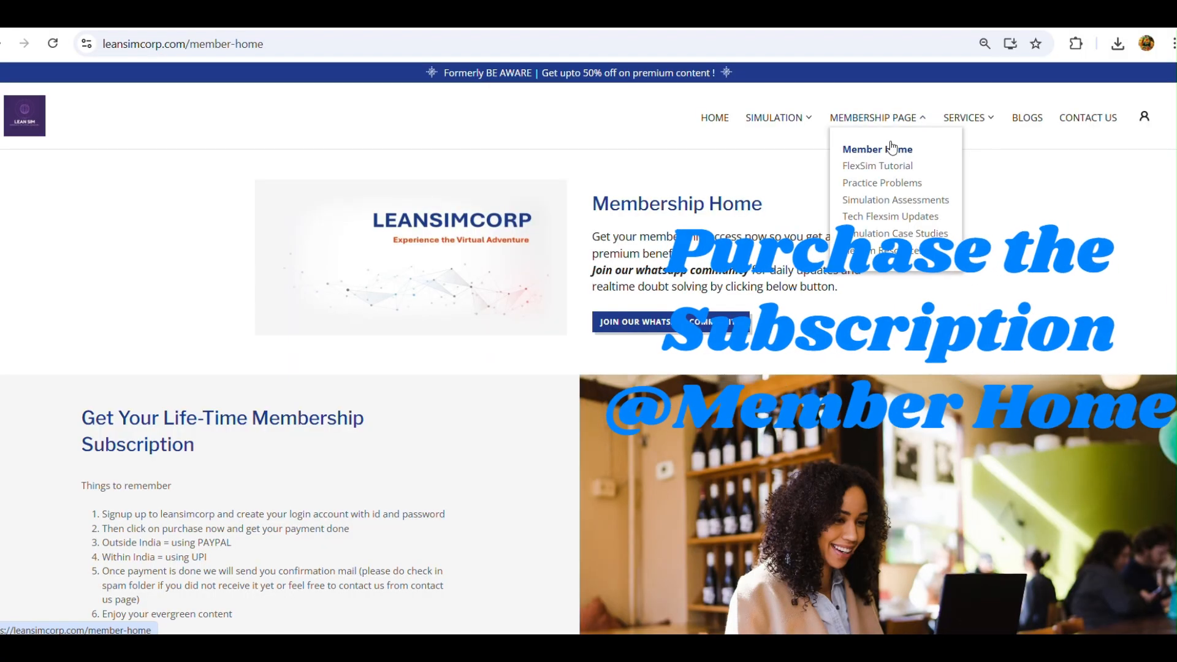
{"action": "scroll", "coordinate": [1032, 358], "scroll_direction": "down", "scroll_amount": 1}
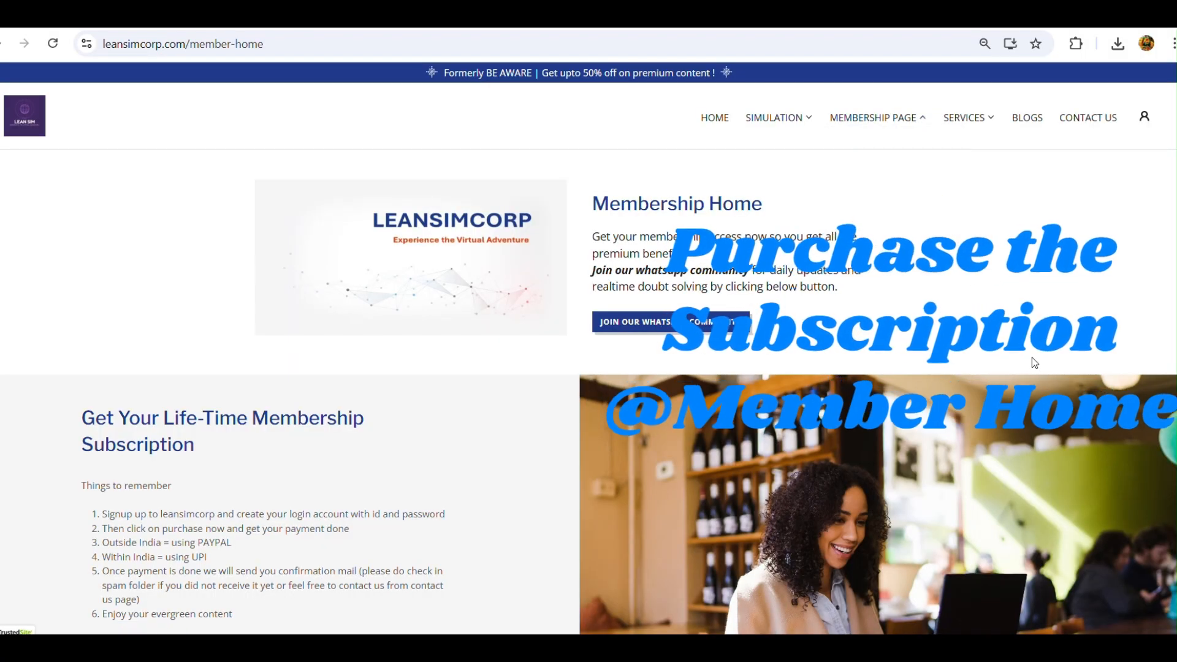
{"action": "scroll", "coordinate": [1034, 362], "scroll_direction": "down", "scroll_amount": 3}
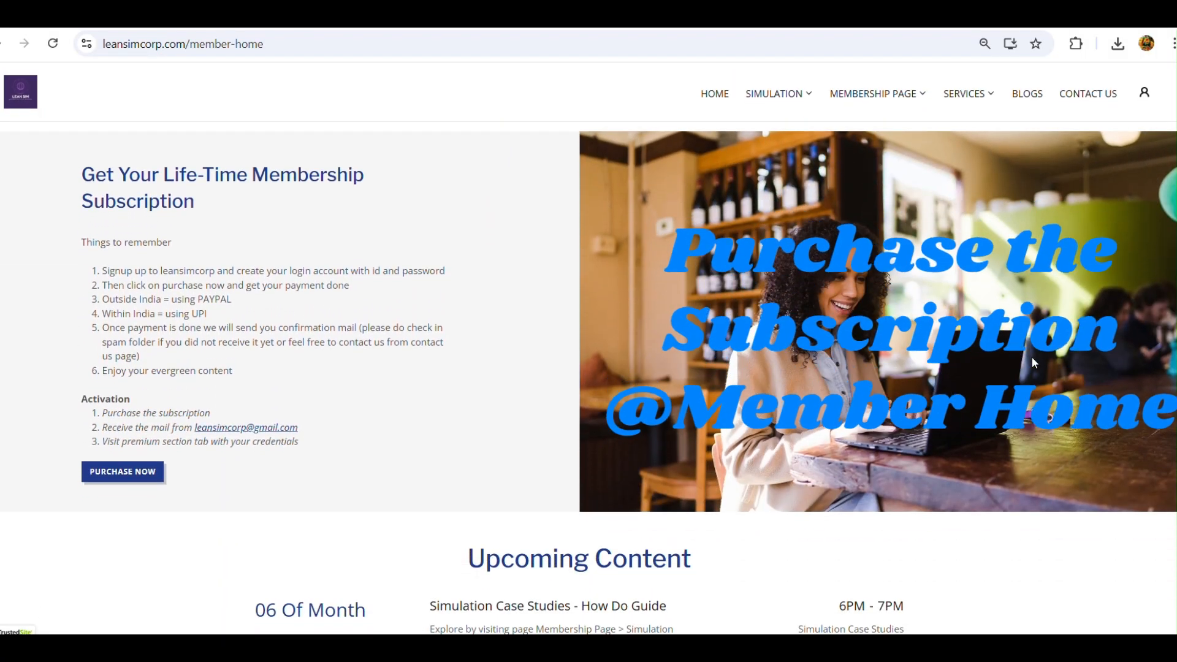